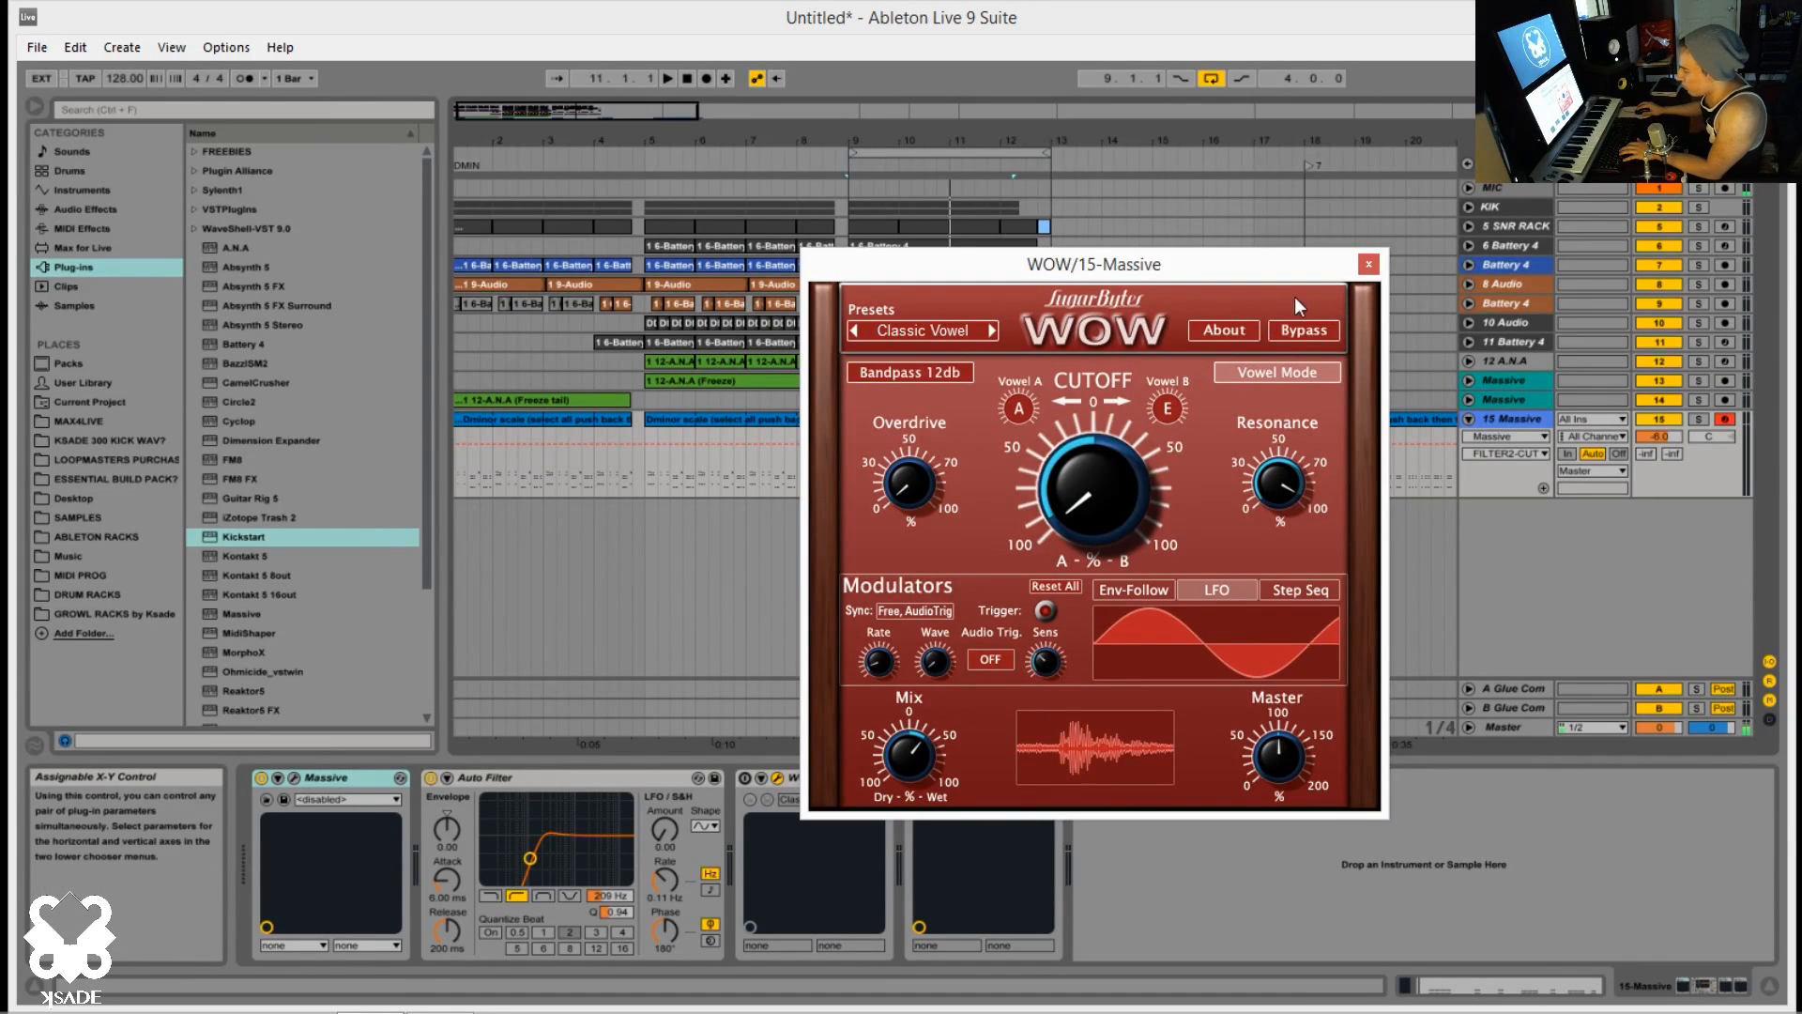
# Step: Close the WOW window and compare the track's sound with the WOW effect disabled and enabled again
pyautogui.click(1367, 267)
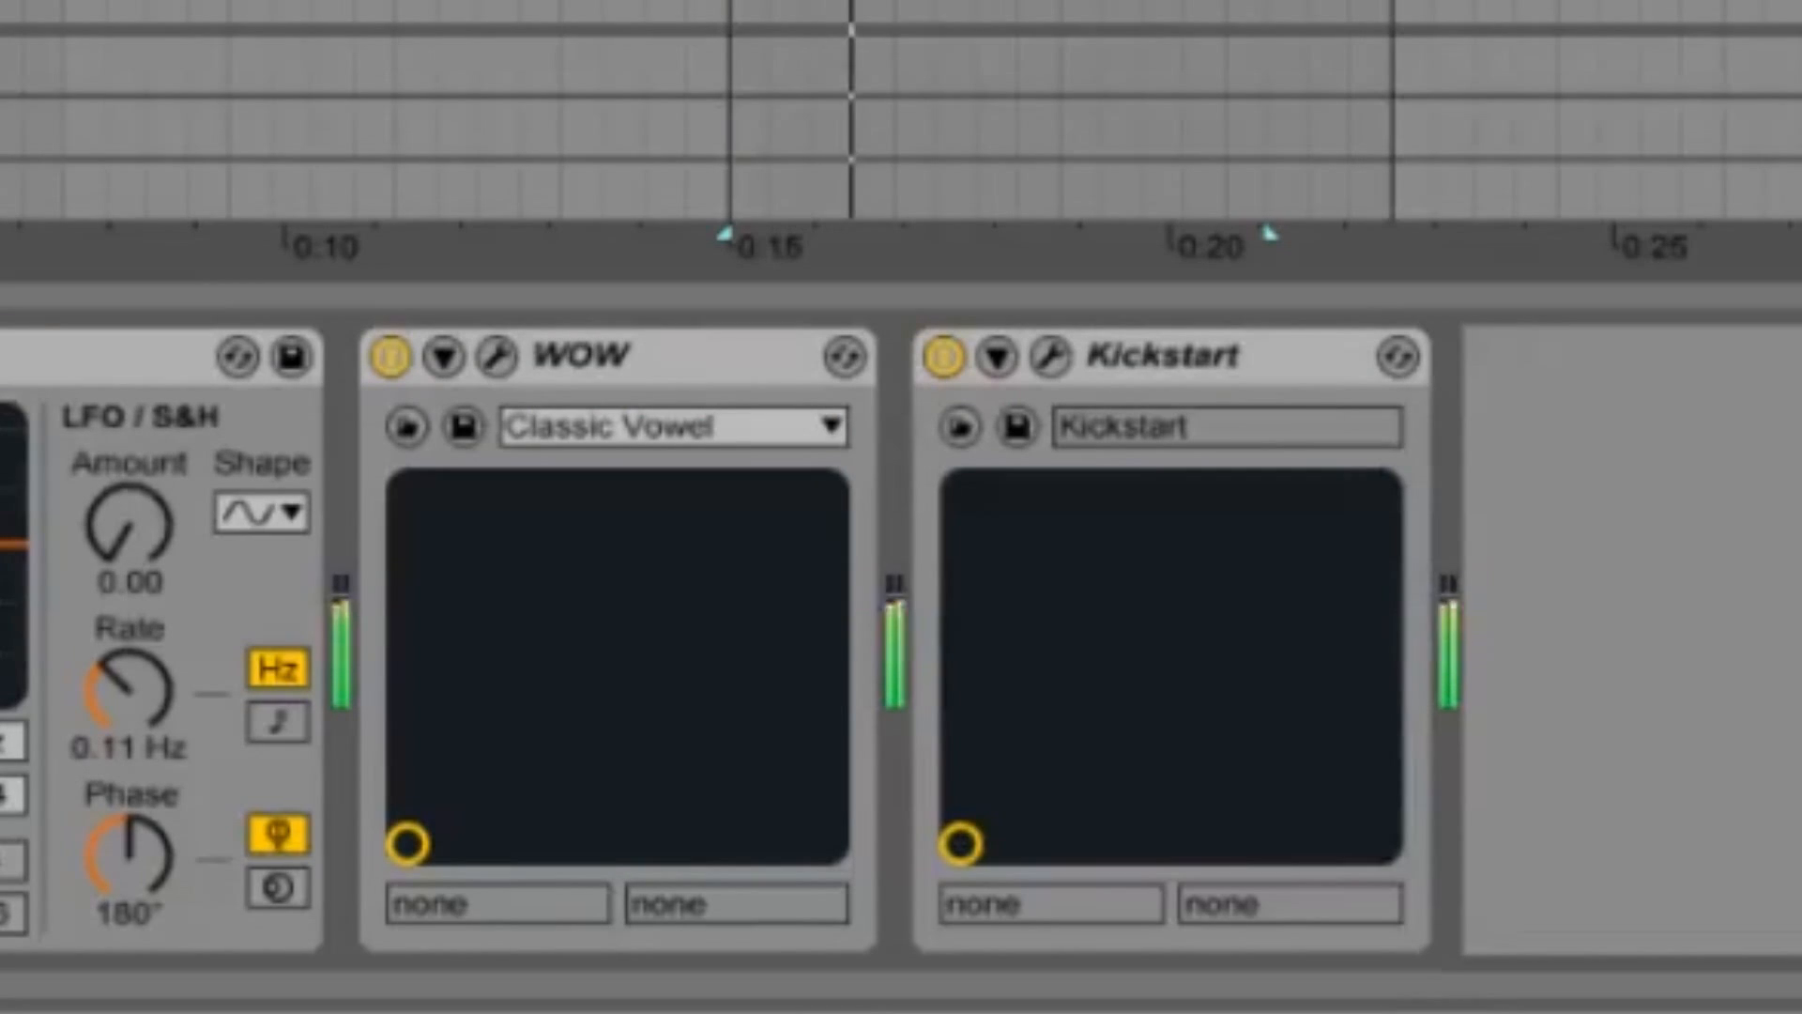
pyautogui.click(402, 357)
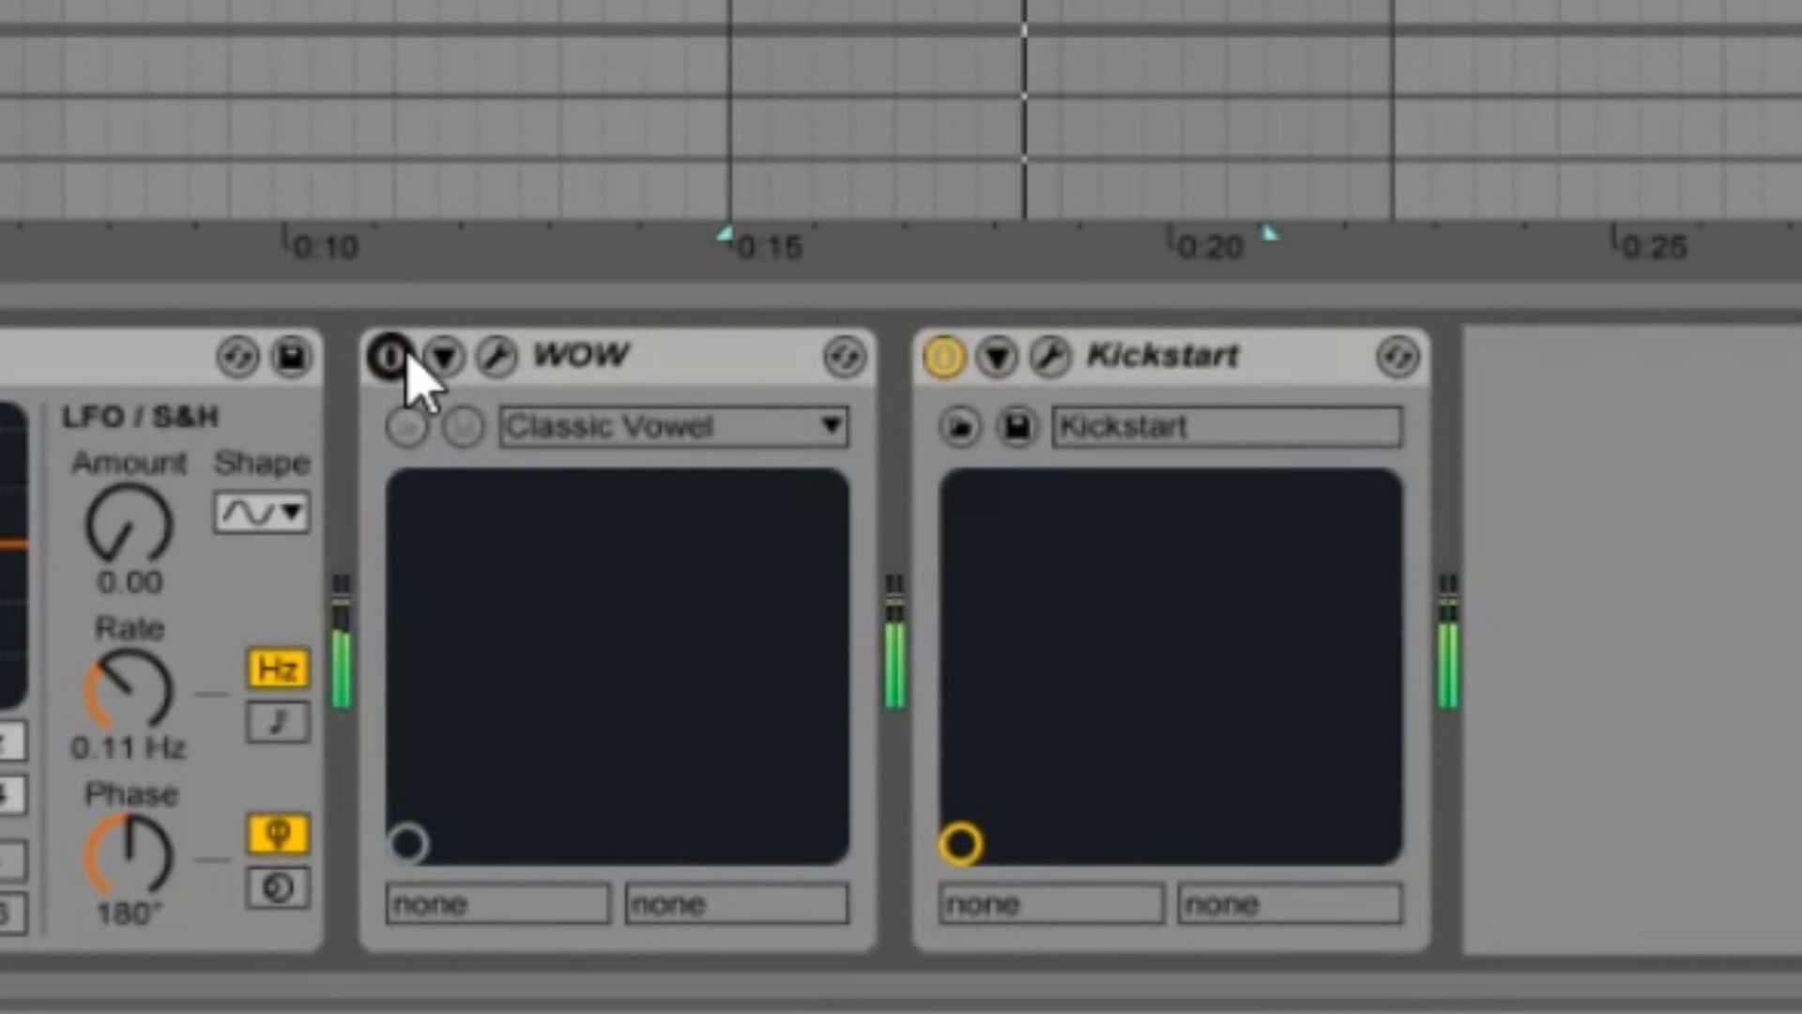
pyautogui.click(405, 357)
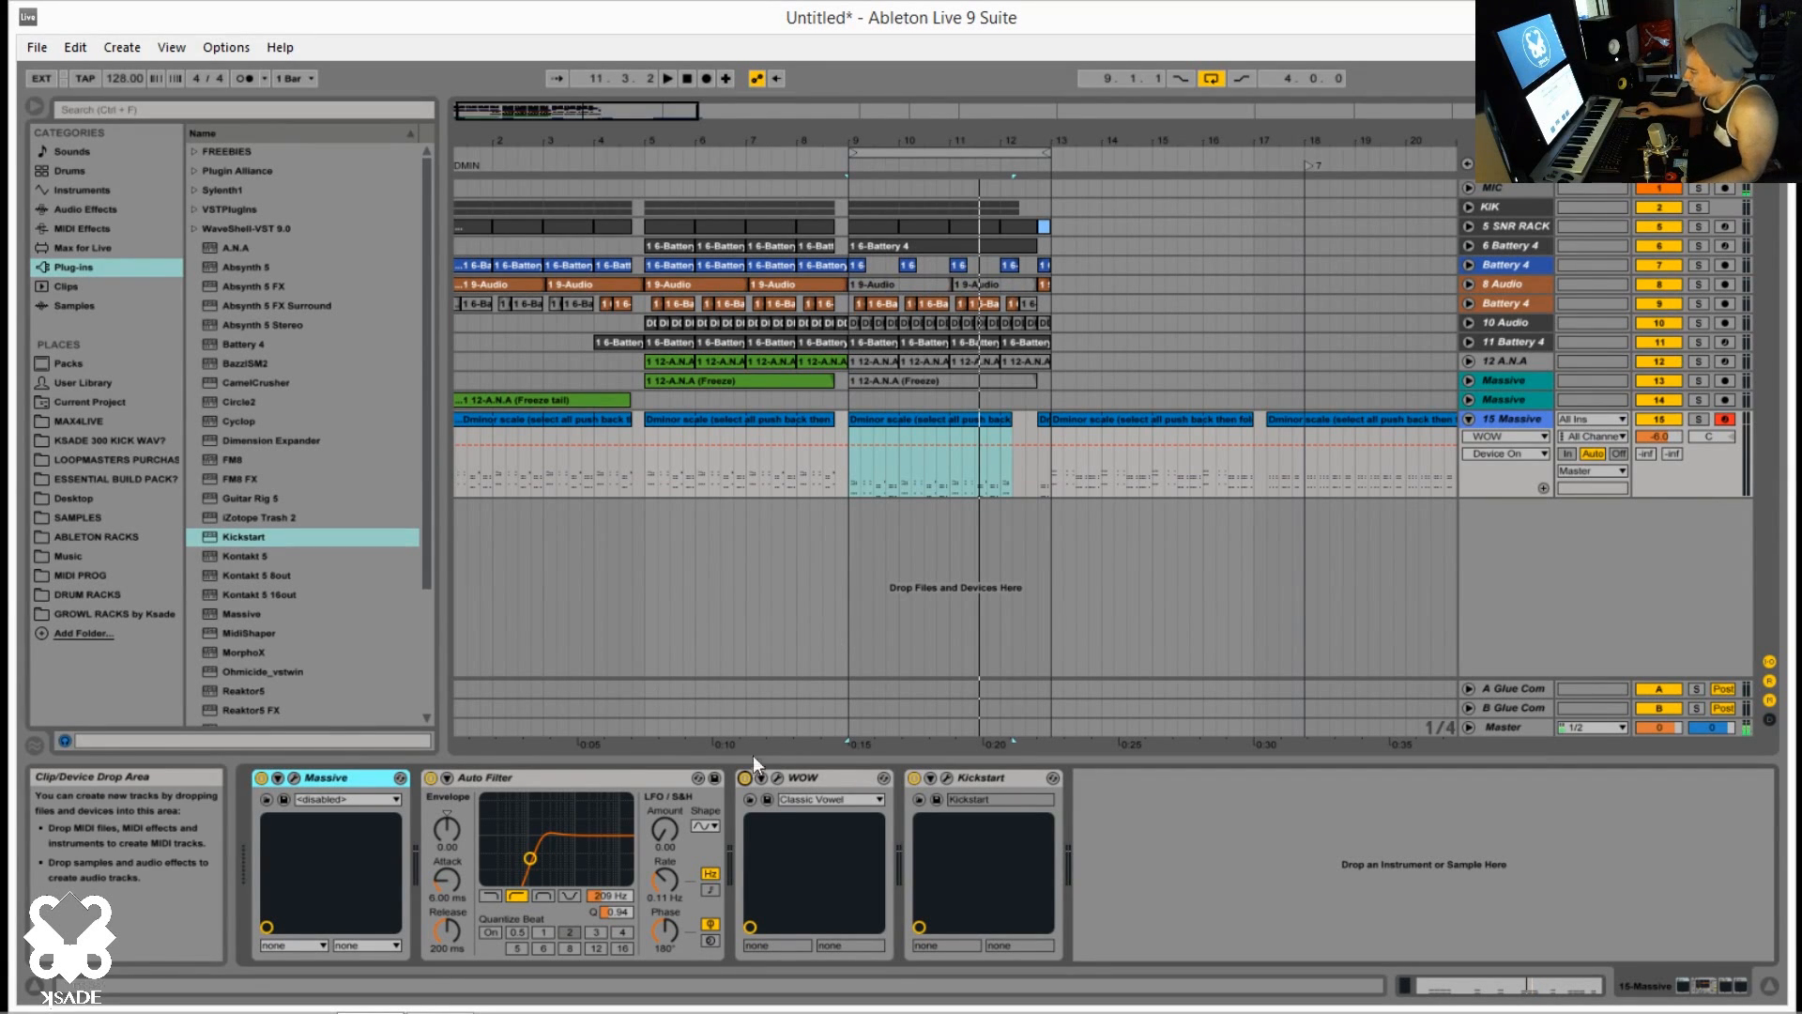
# Step: Review WOW's preset list and the Cutoff knob's modulation mixer, and close the plugin window
pyautogui.click(778, 777)
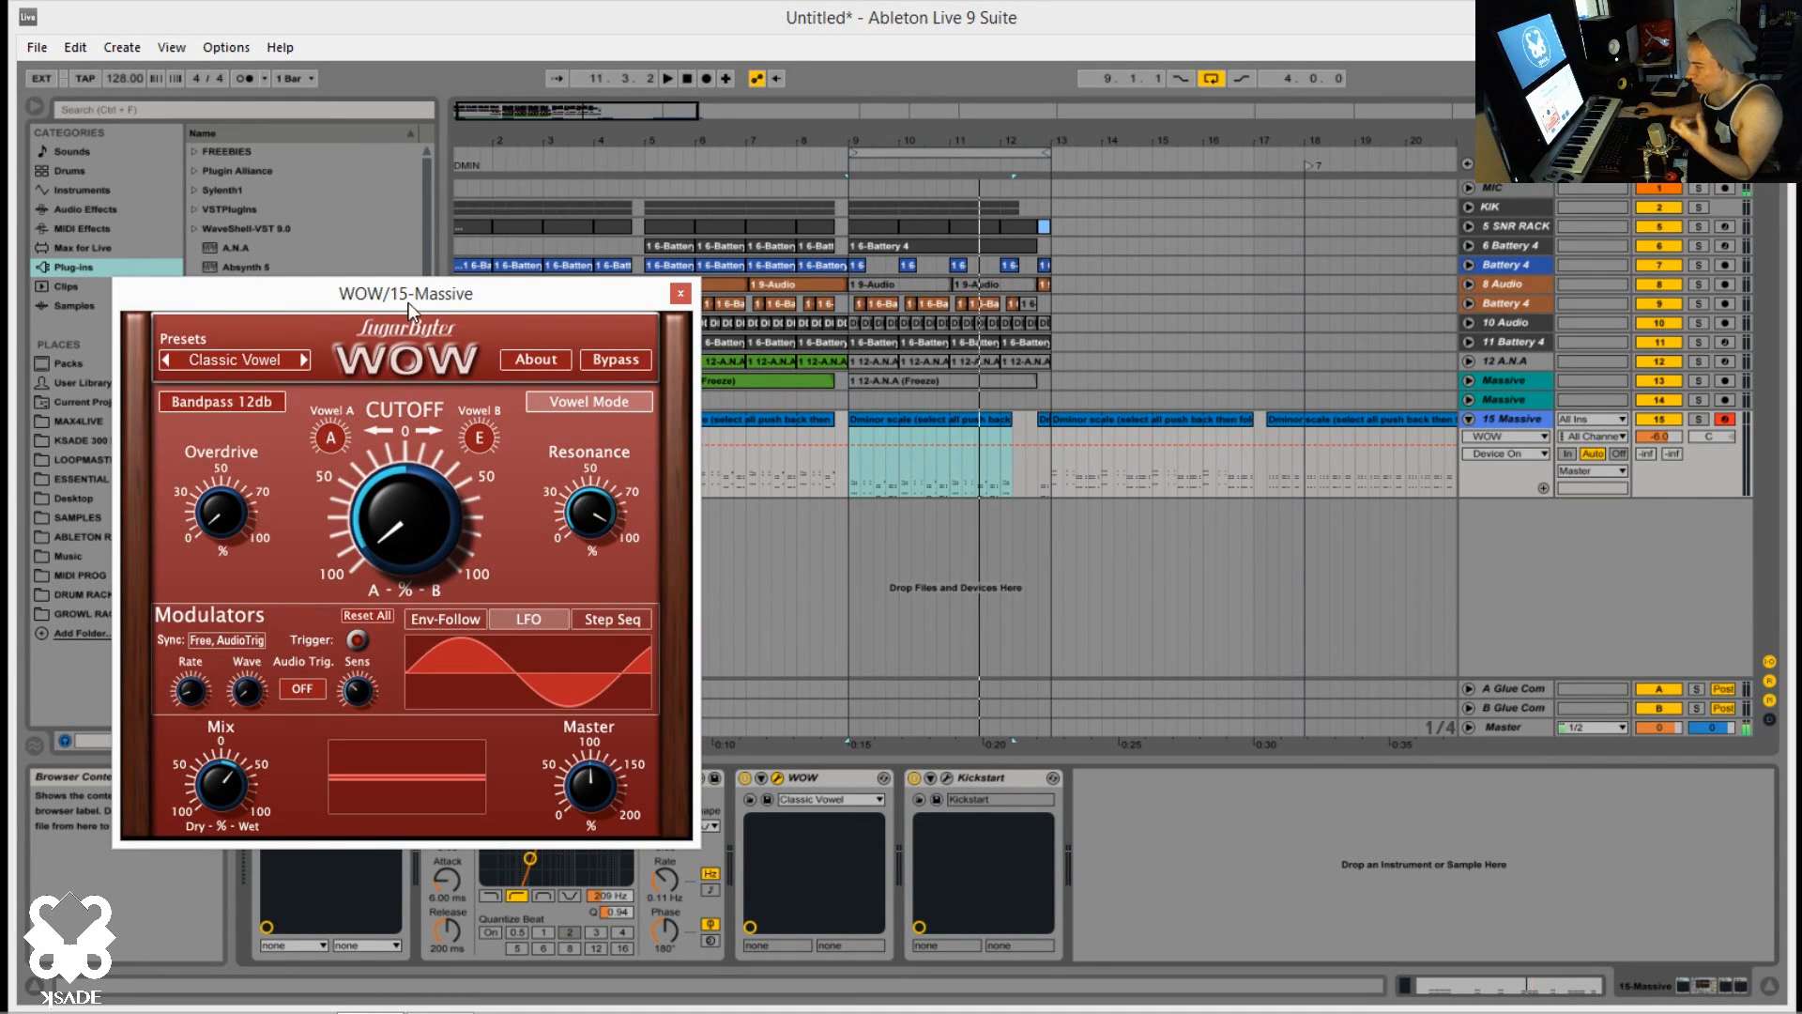
pyautogui.moveTo(418, 302); pyautogui.dragTo(563, 302)
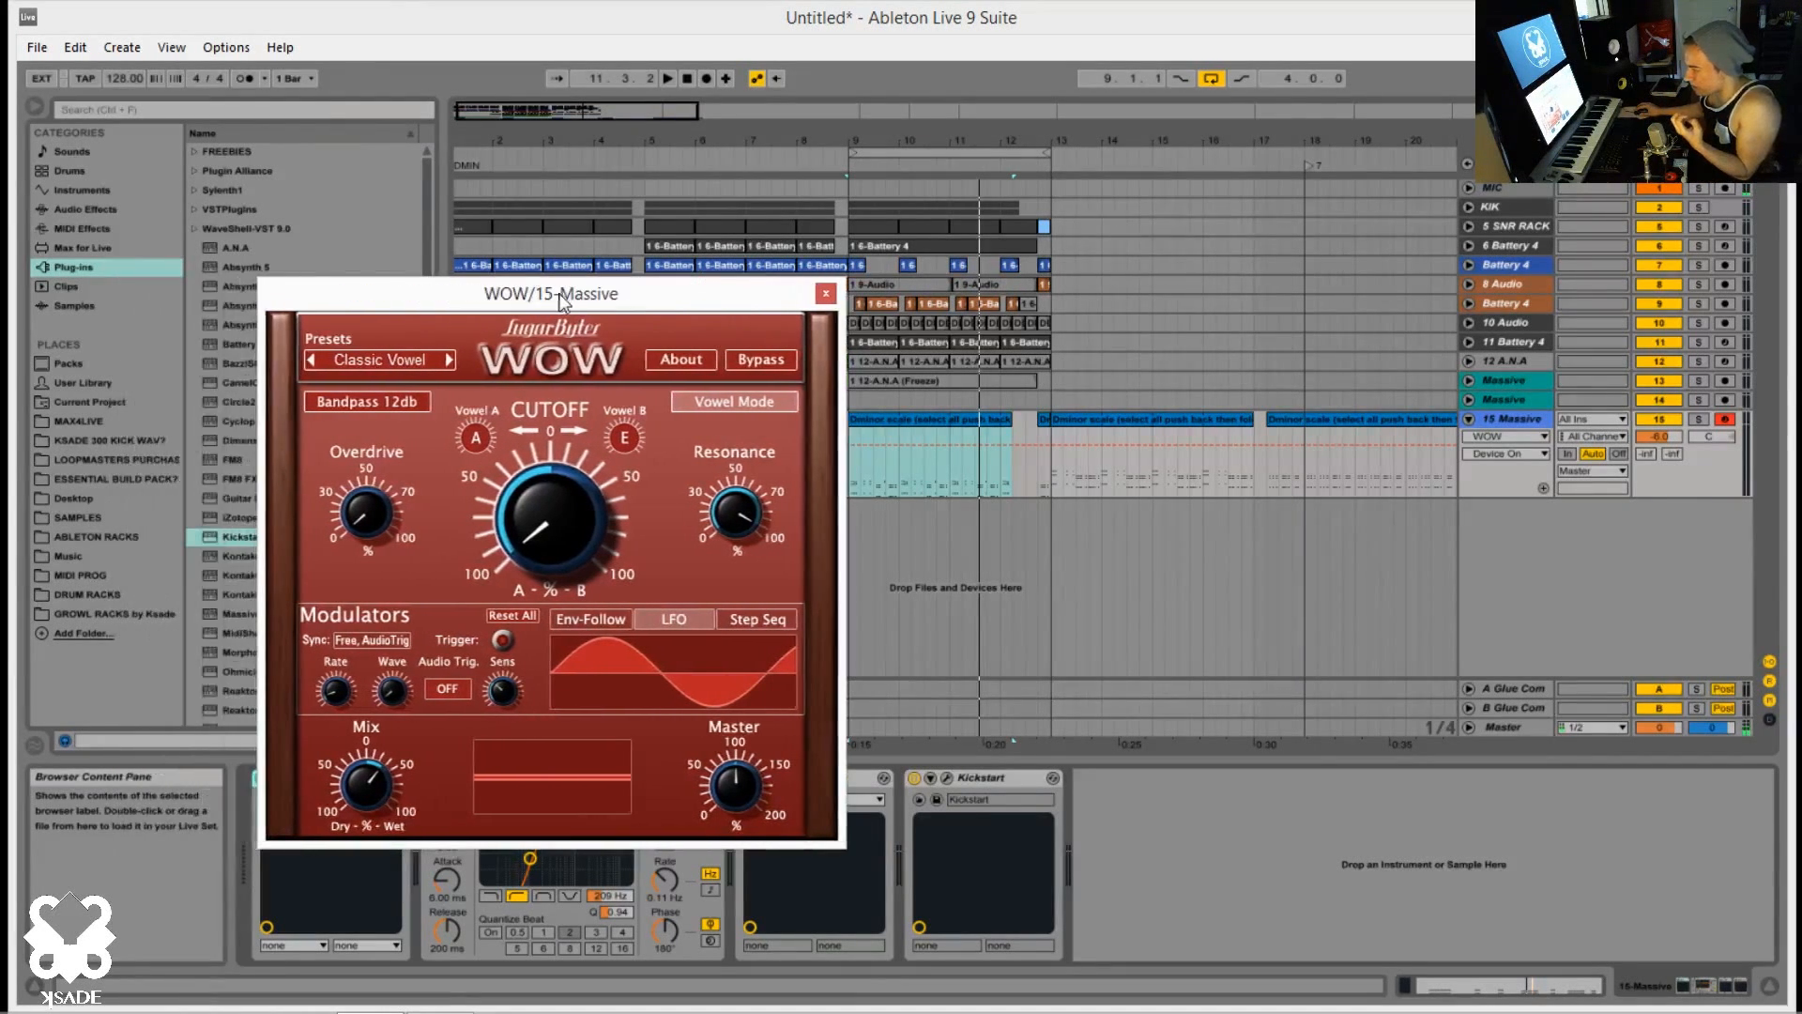
pyautogui.click(390, 366)
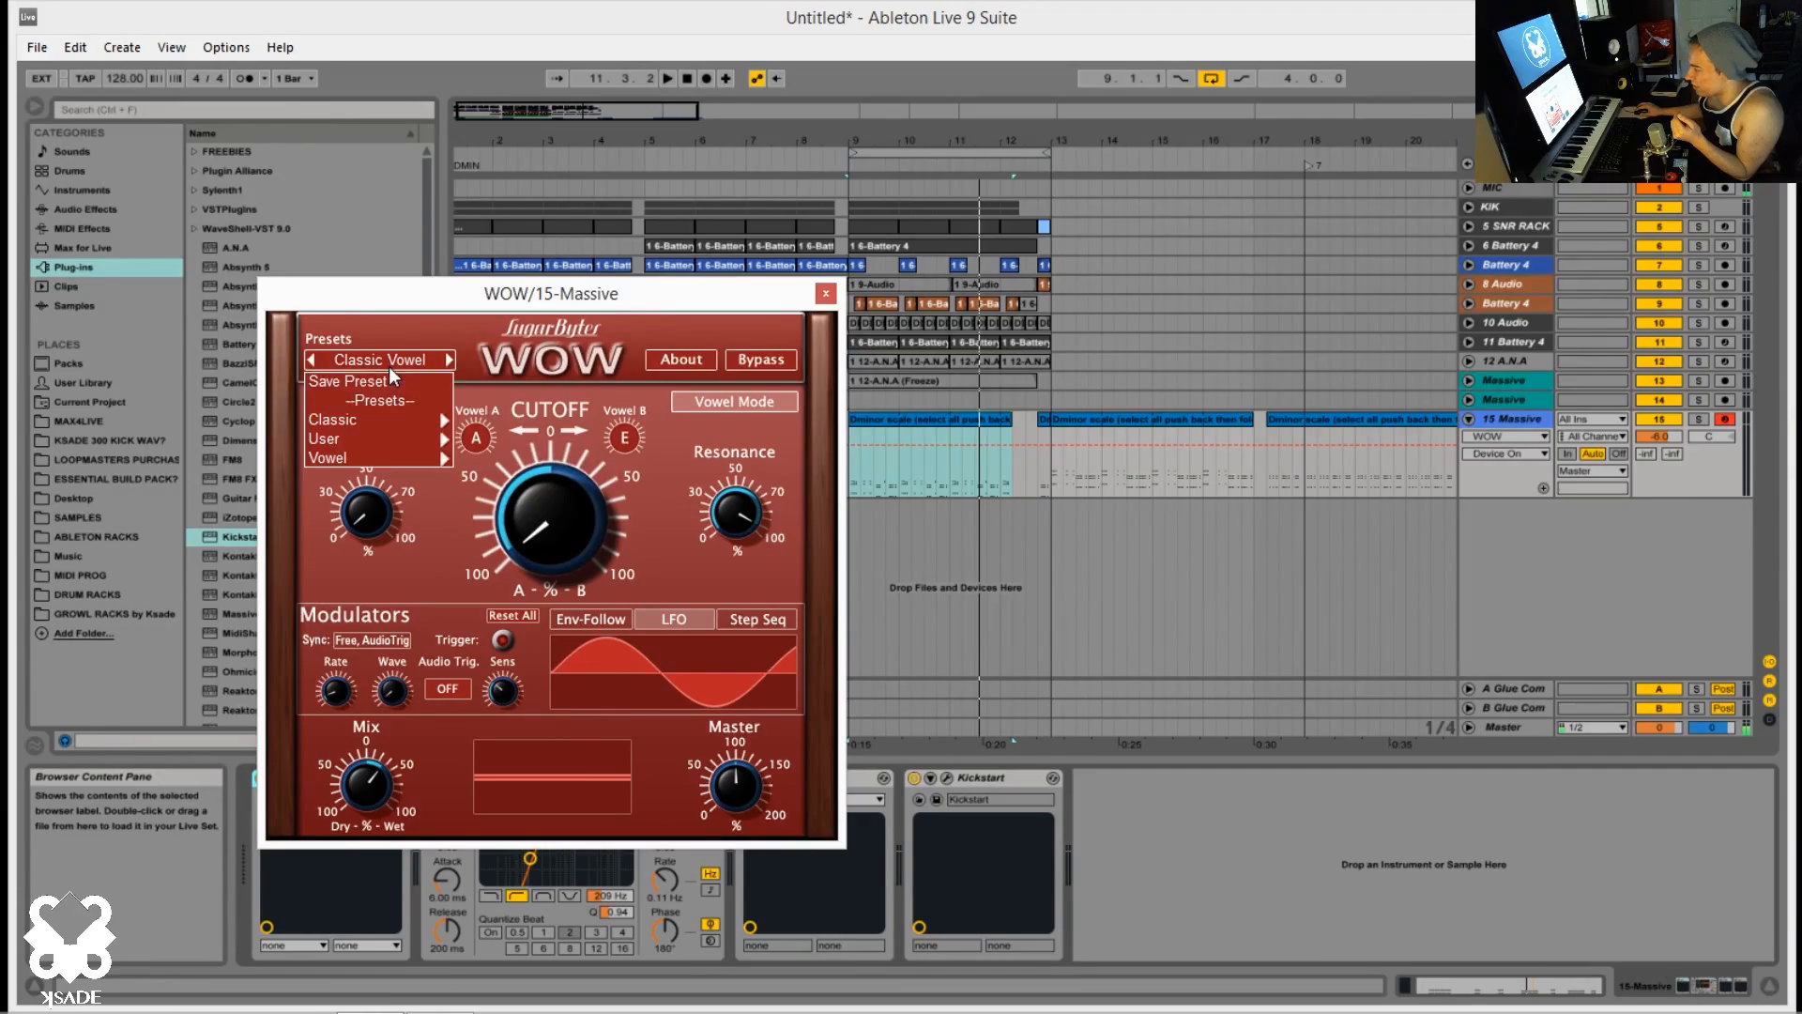
pyautogui.click(662, 90)
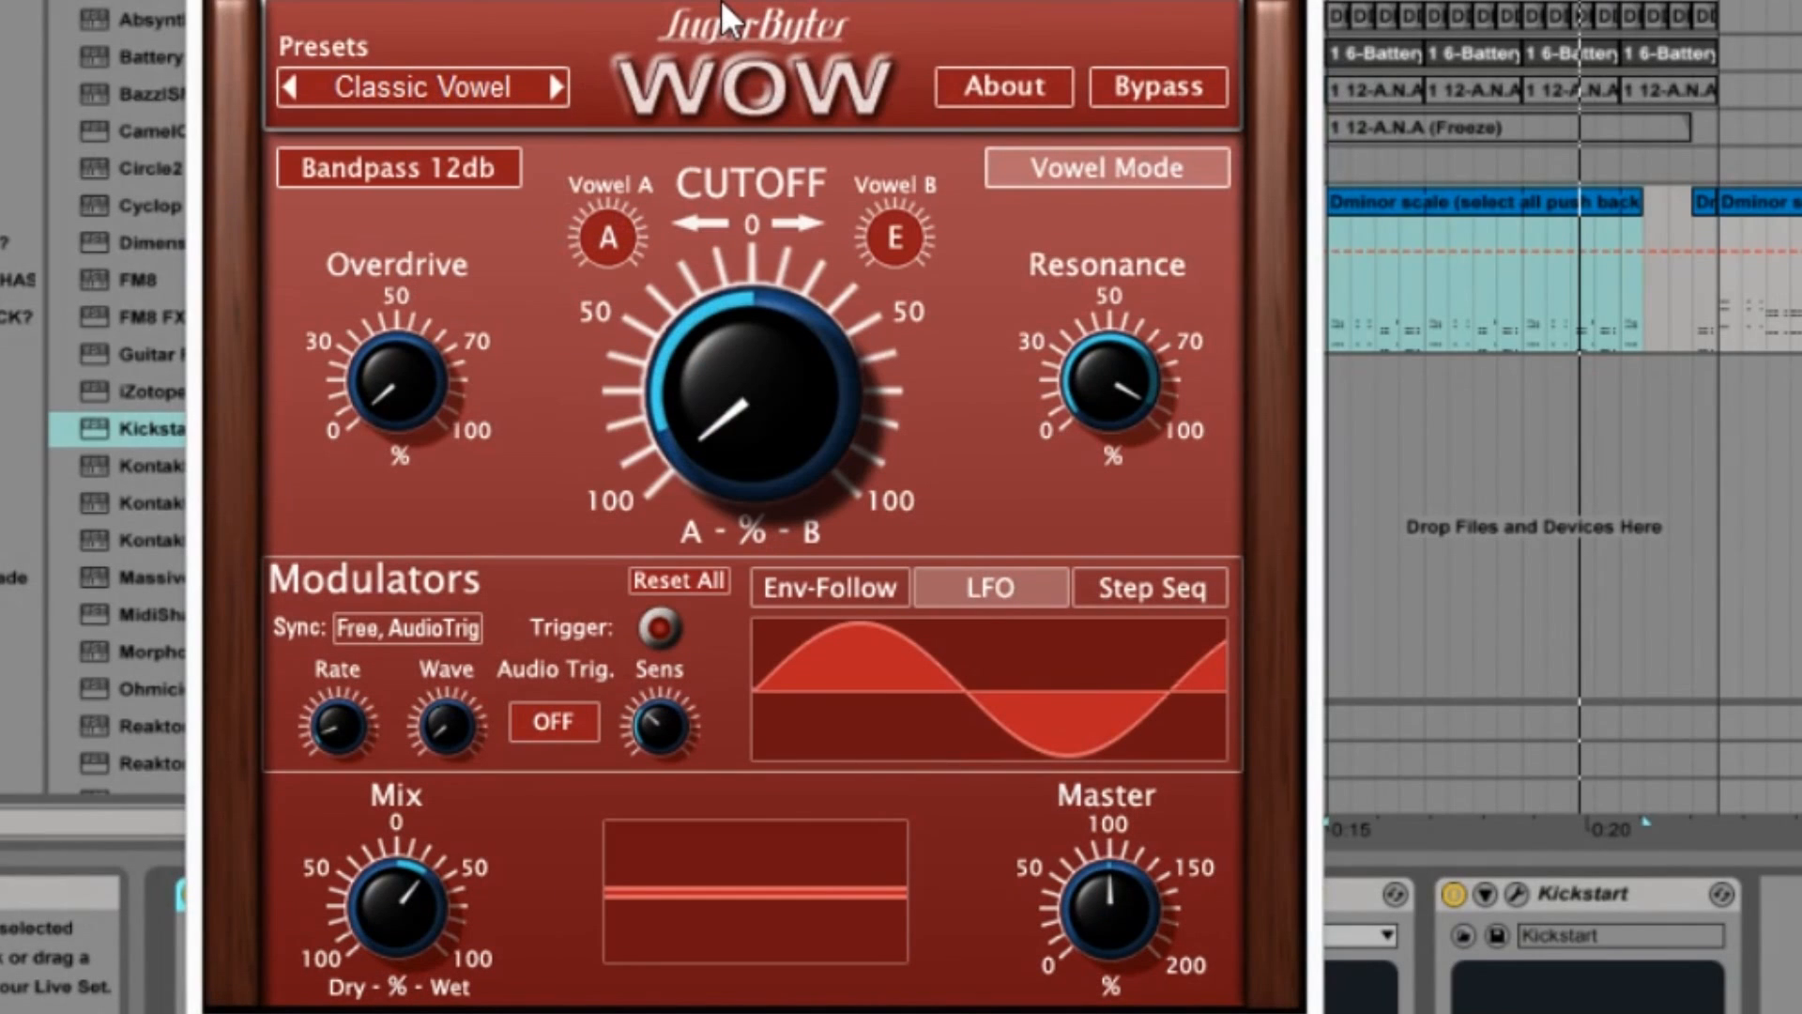
pyautogui.rightClick(761, 424)
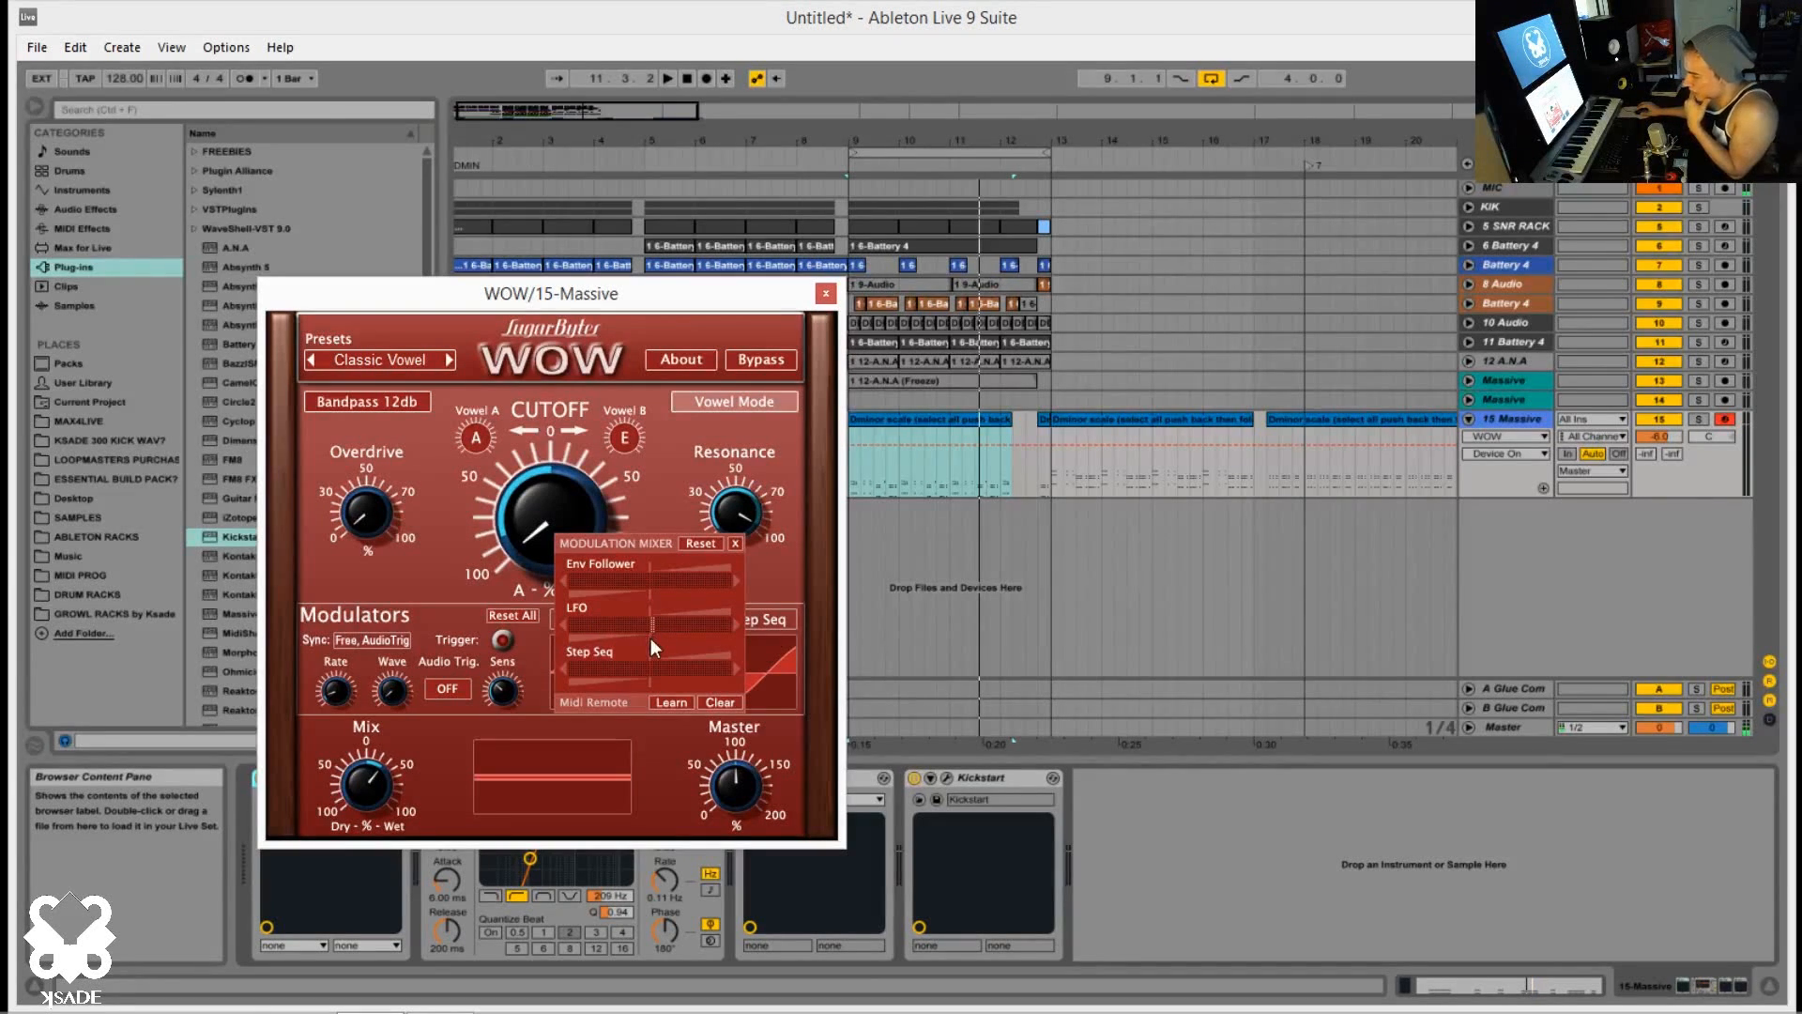
pyautogui.click(461, 527)
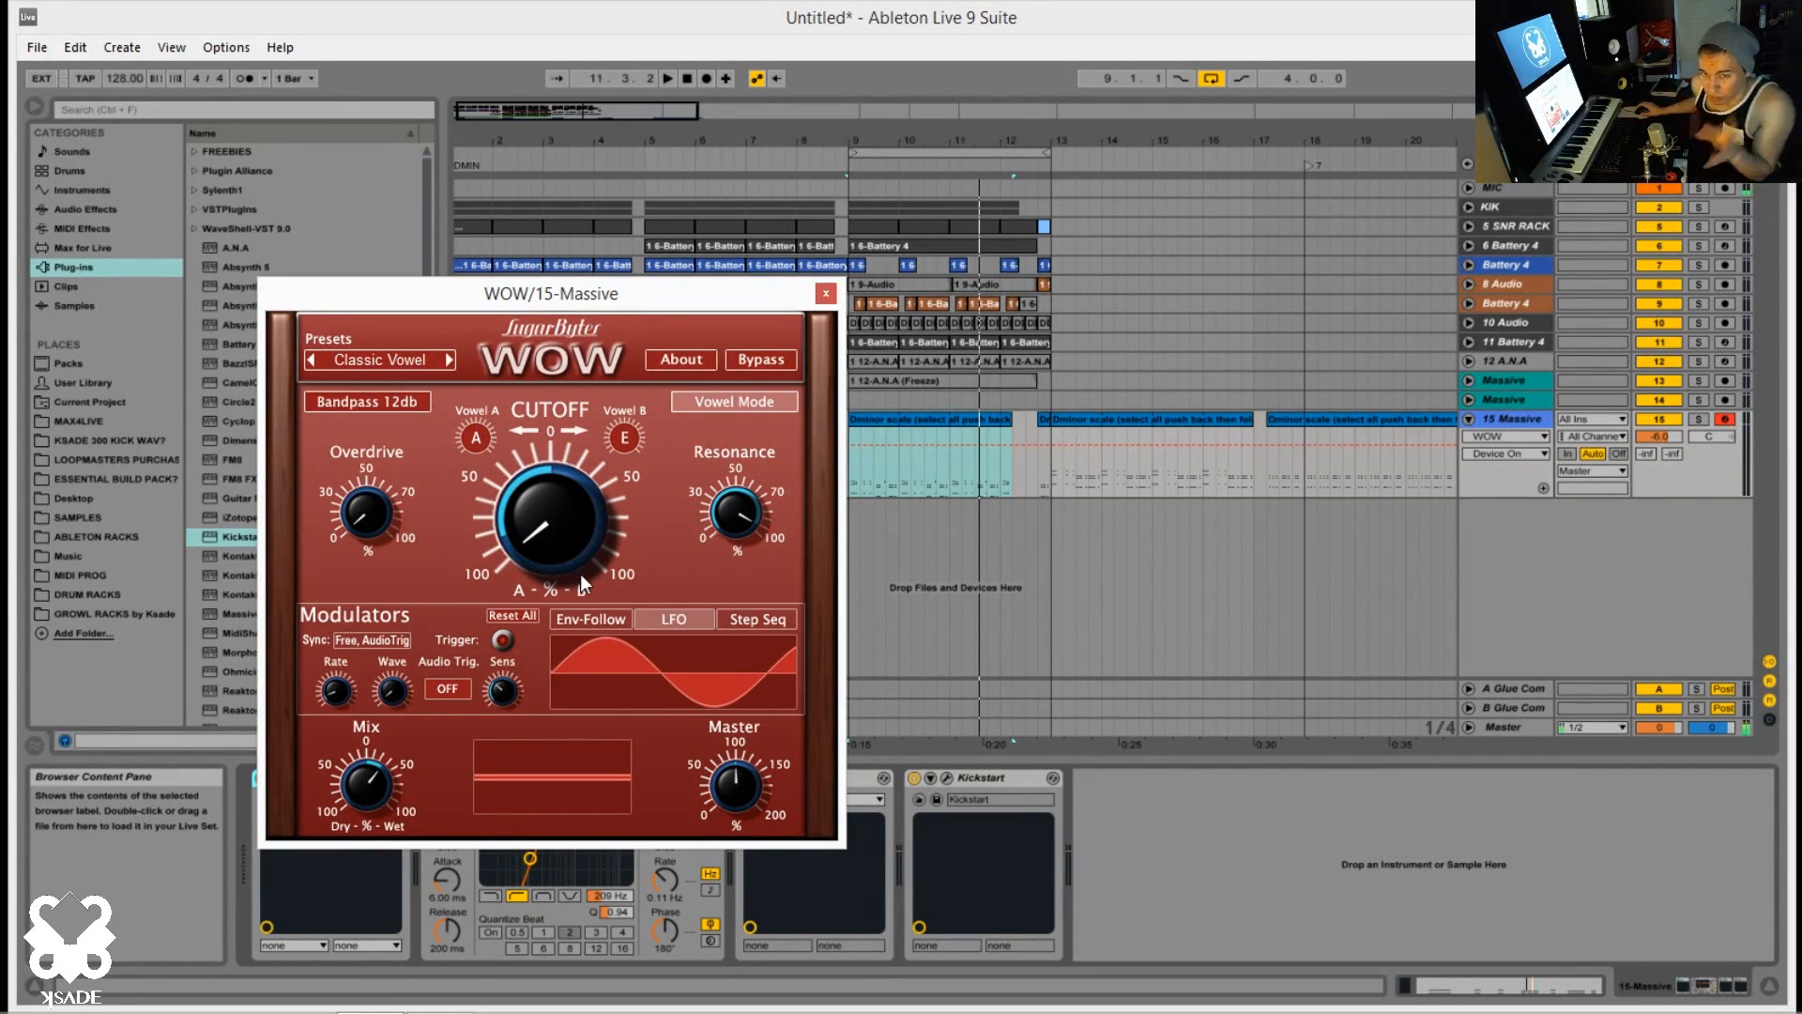
pyautogui.click(826, 295)
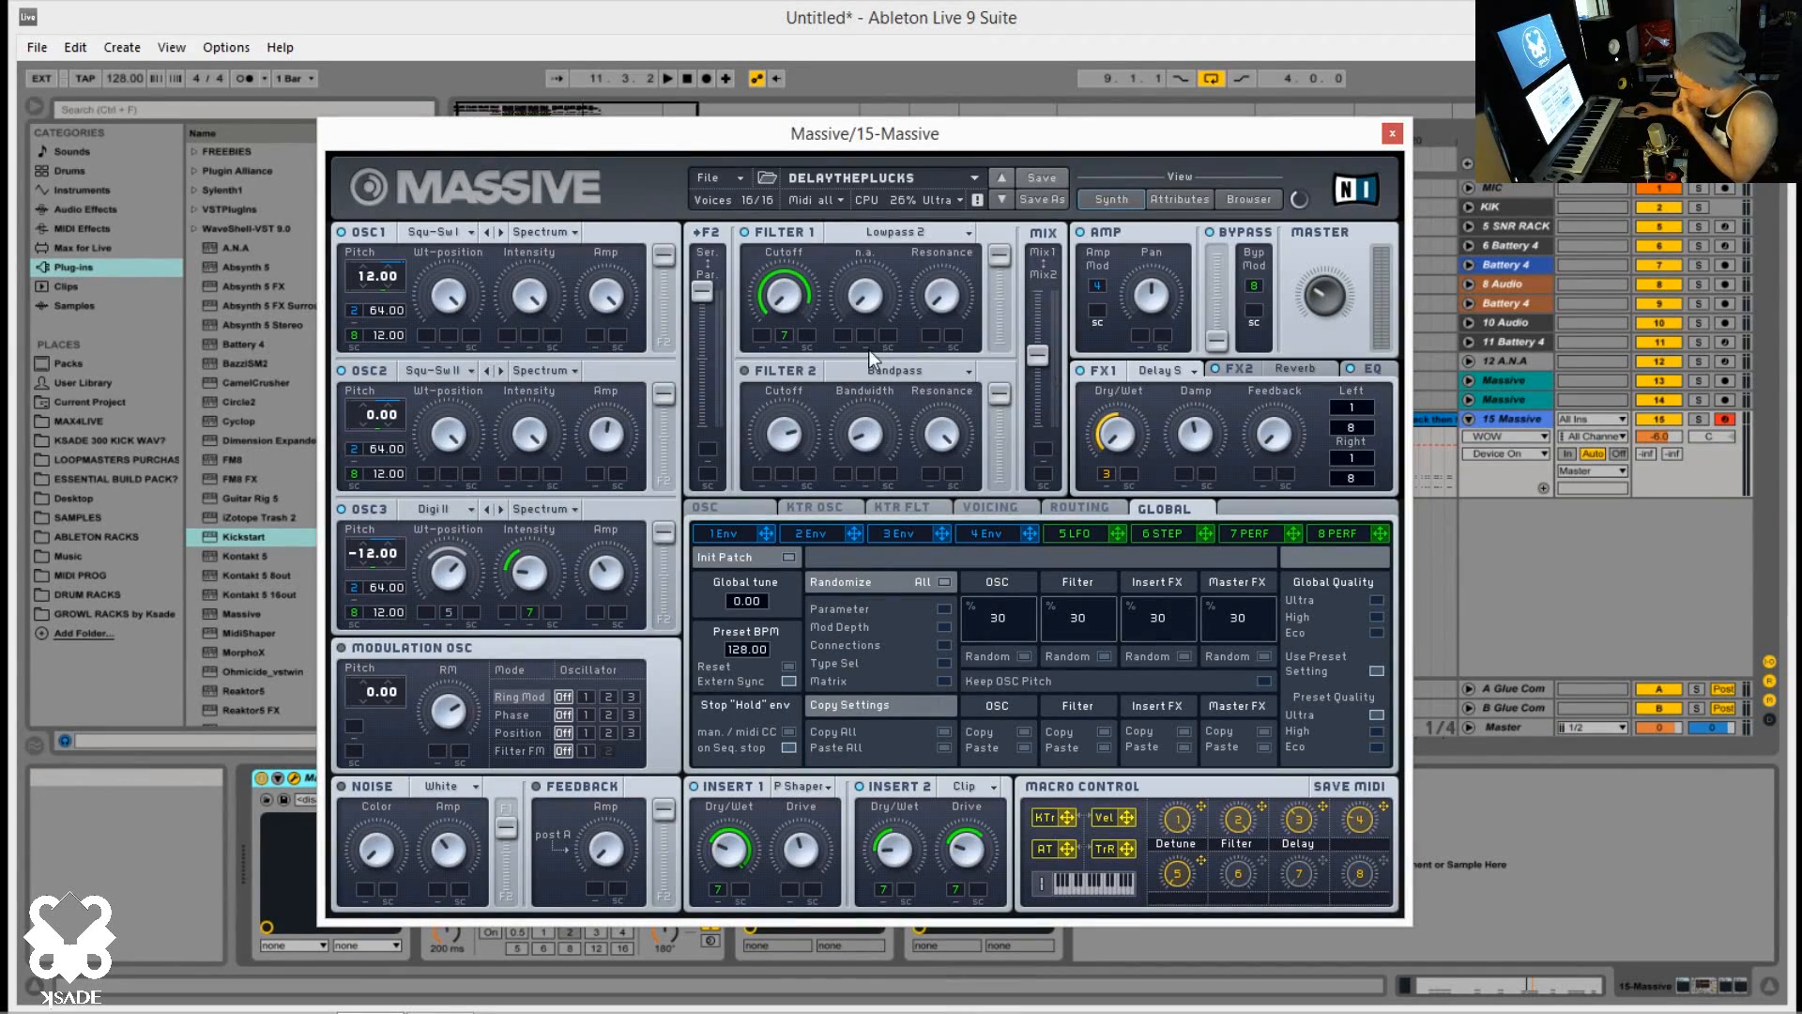
pyautogui.click(711, 178)
pyautogui.click(627, 188)
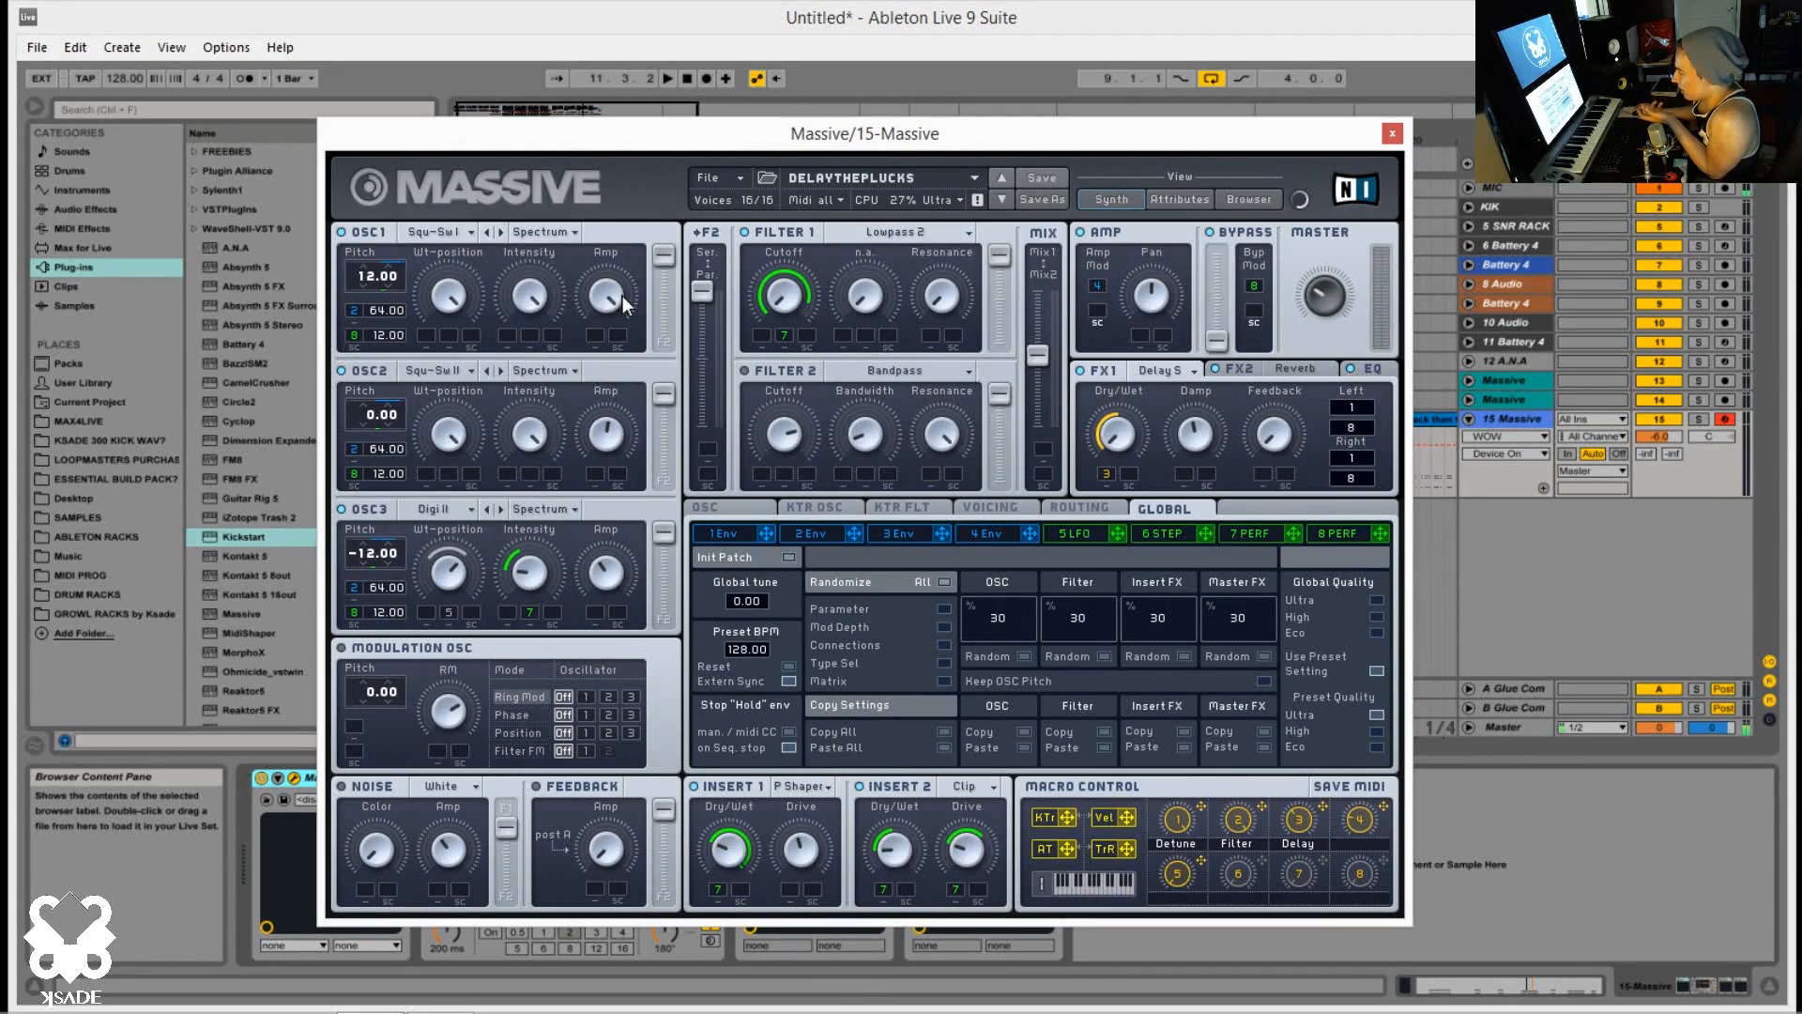
pyautogui.click(665, 253)
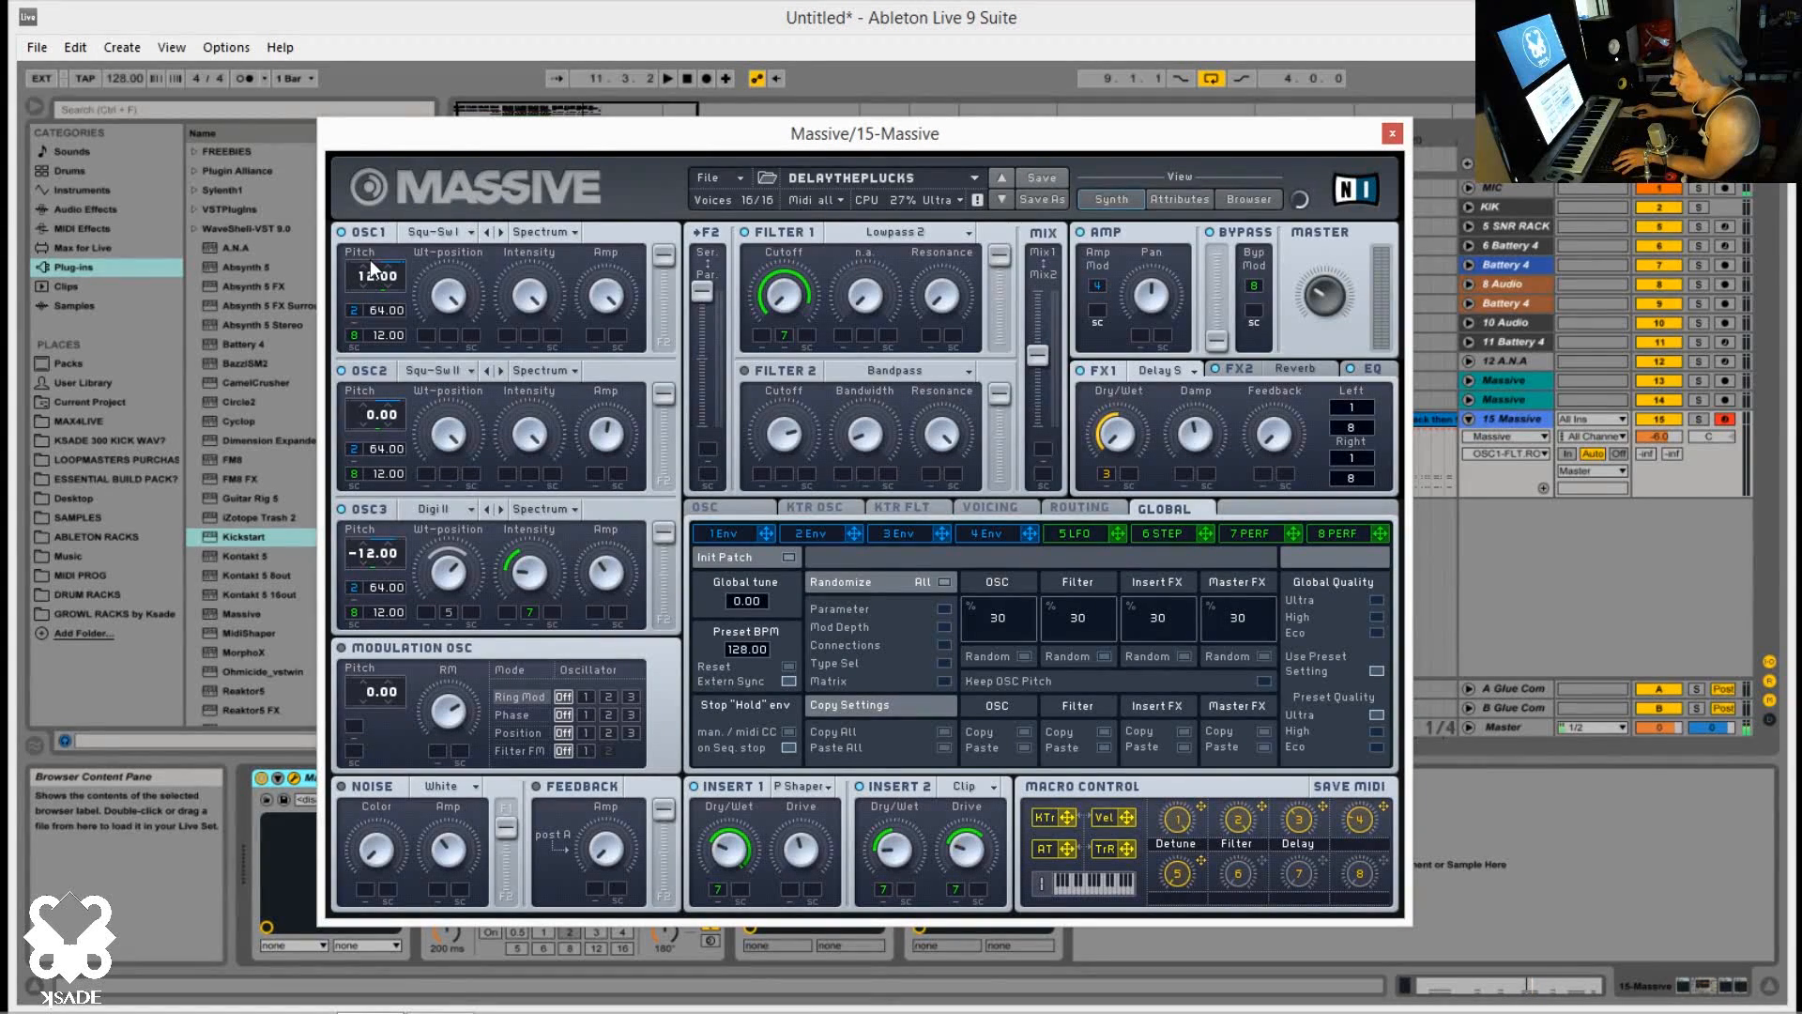
# Step: Set the pitch of Massive's modulation oscillator to -45.00
pyautogui.moveTo(374, 692)
pyautogui.mouseDown()
pyautogui.moveTo(374, 657)
pyautogui.moveTo(369, 694)
pyautogui.mouseUp()
pyautogui.doubleClick(392, 698)
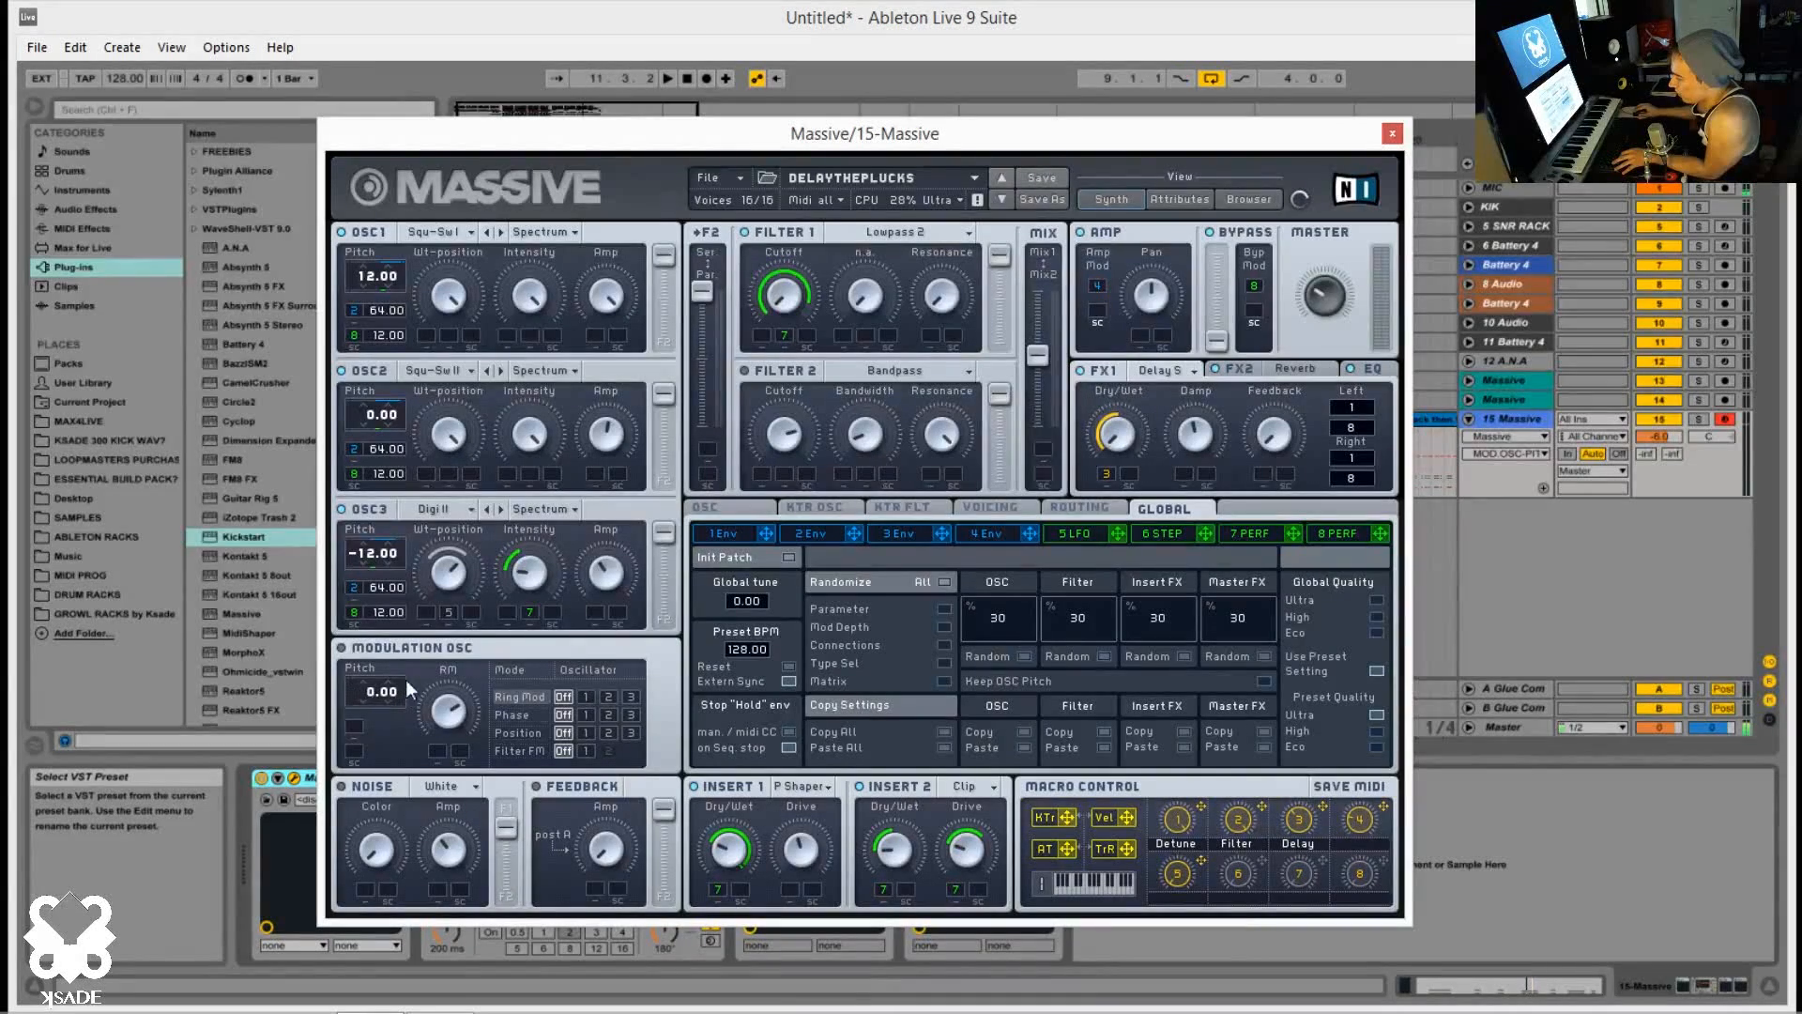
pyautogui.moveTo(413, 663); pyautogui.dragTo(407, 678)
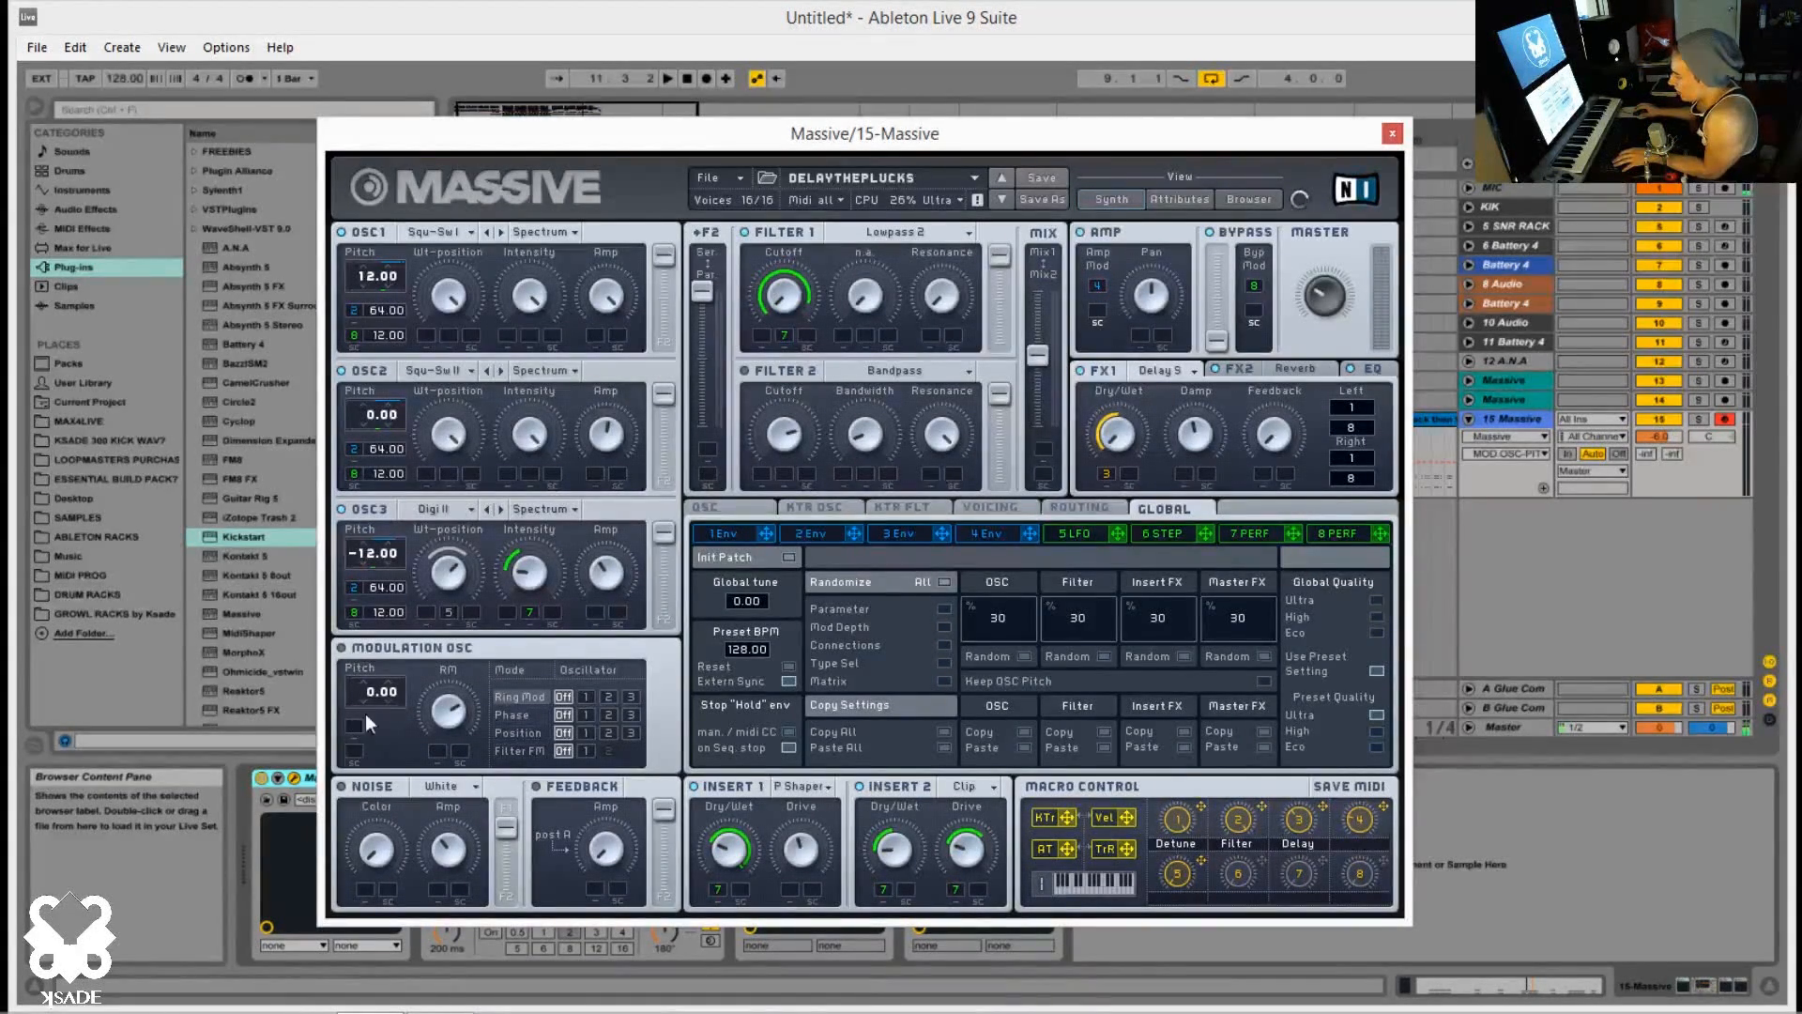
pyautogui.click(383, 683)
pyautogui.moveTo(366, 691); pyautogui.dragTo(379, 723)
pyautogui.doubleClick(363, 695)
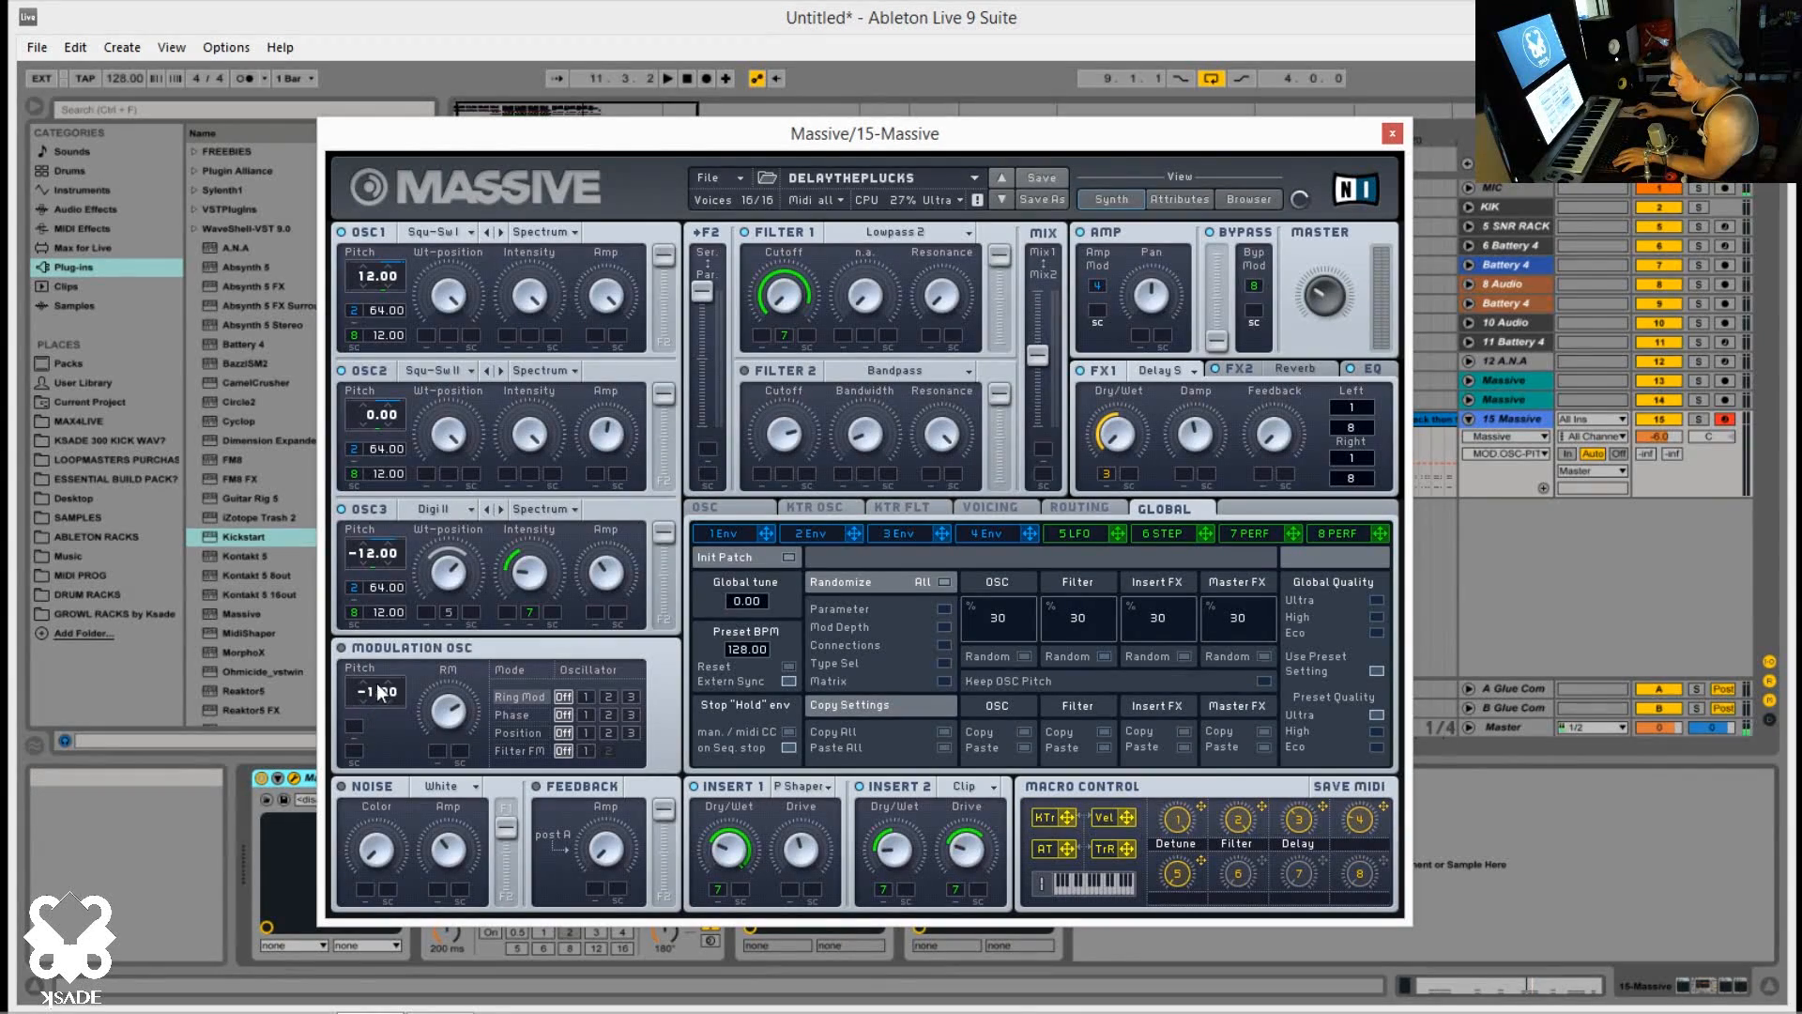
pyautogui.moveTo(348, 662); pyautogui.dragTo(382, 628)
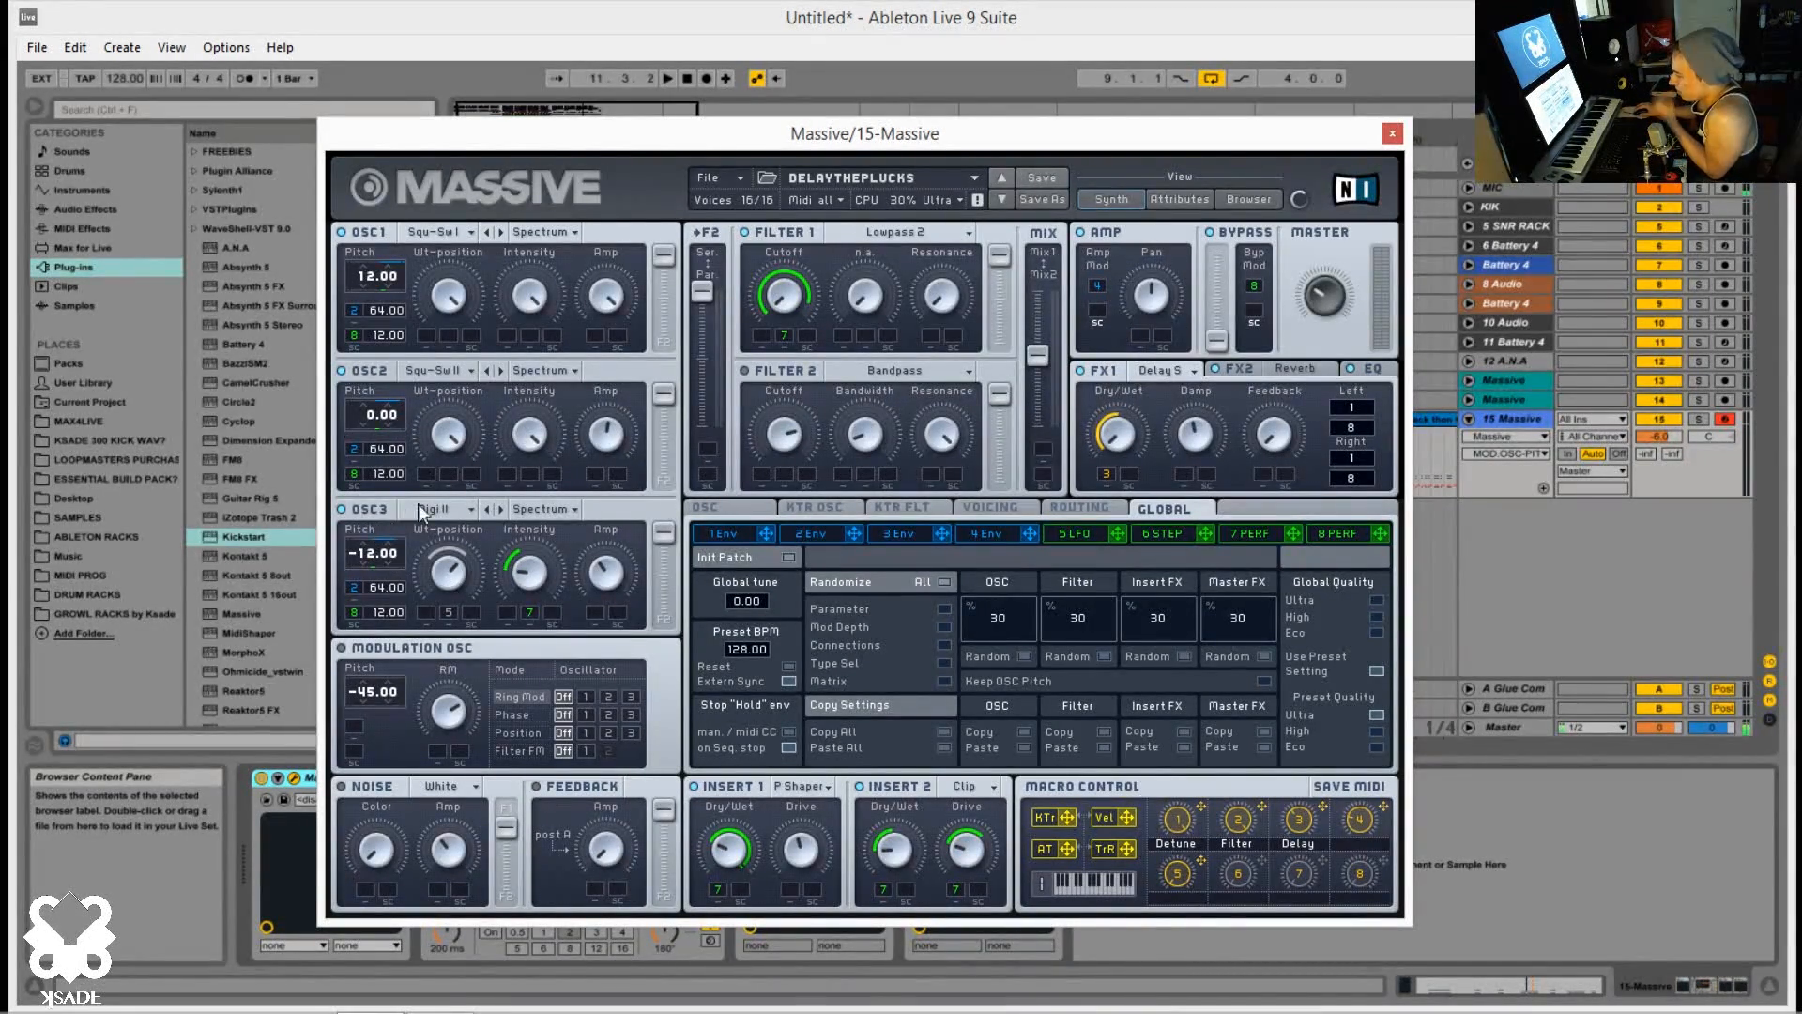
# Step: Review the wavetable choices for OSC3 and the curves of envelopes 2 and 4
pyautogui.click(451, 510)
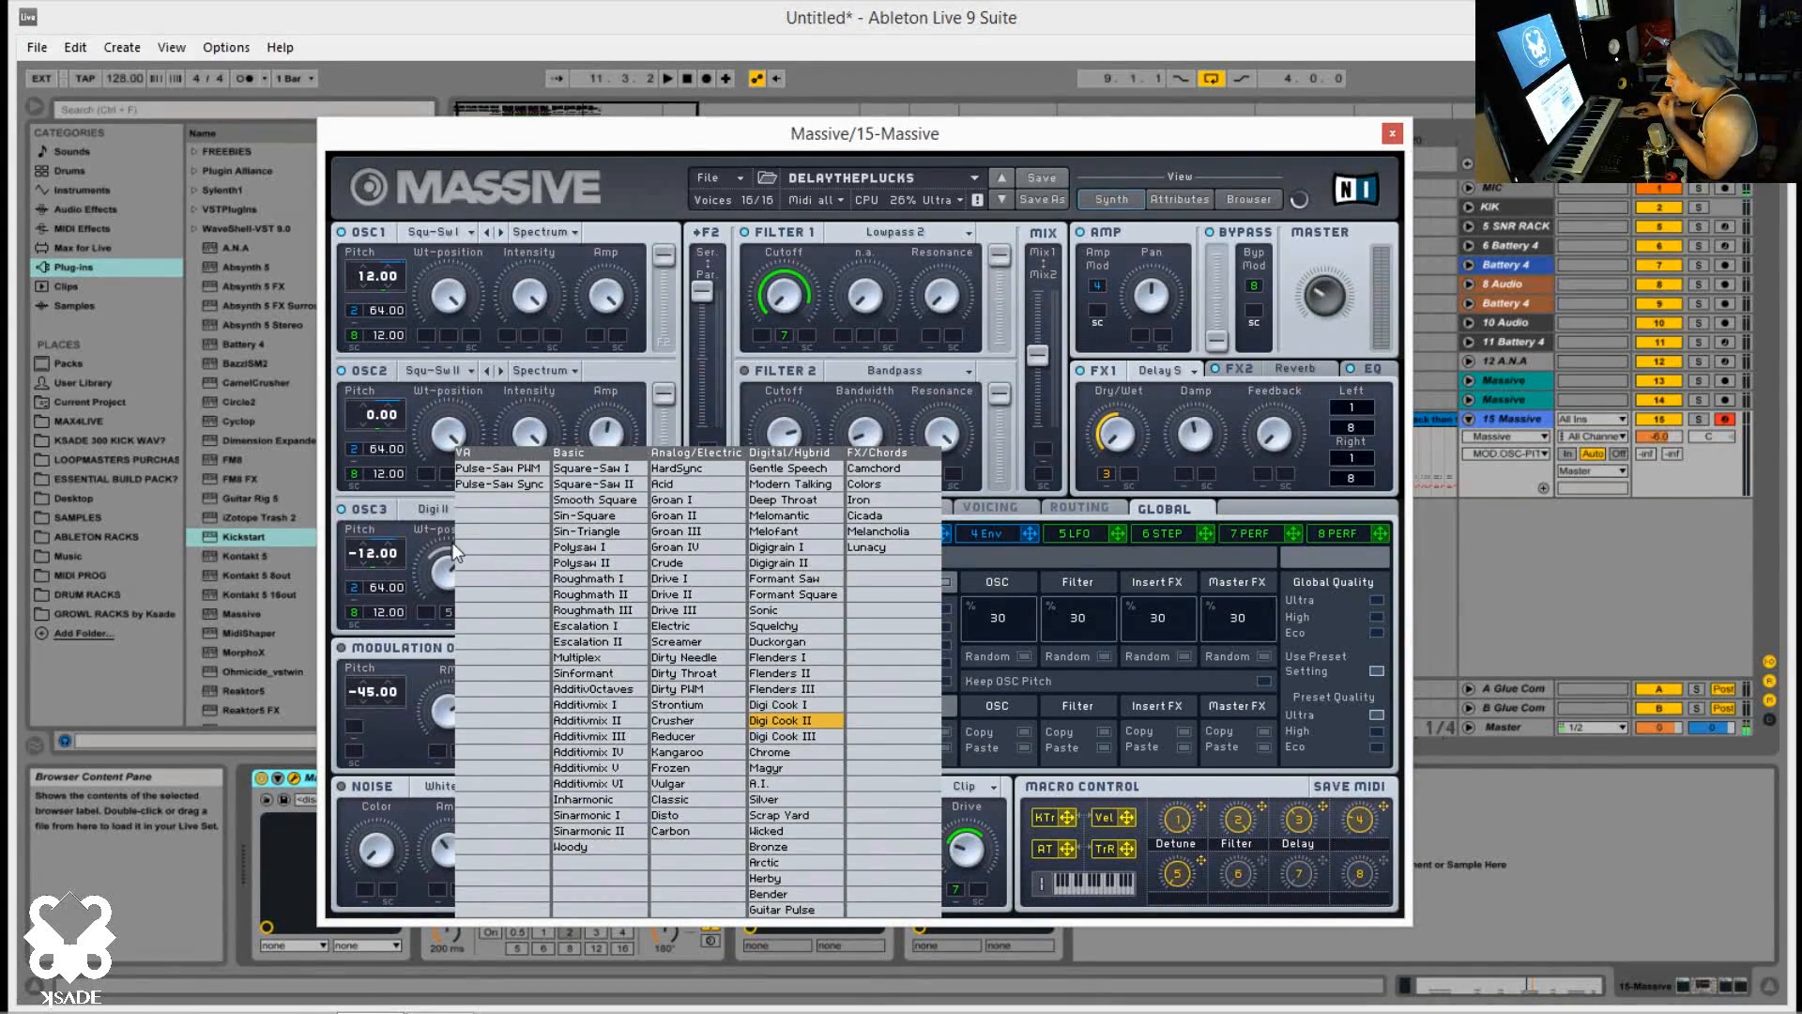
pyautogui.click(406, 522)
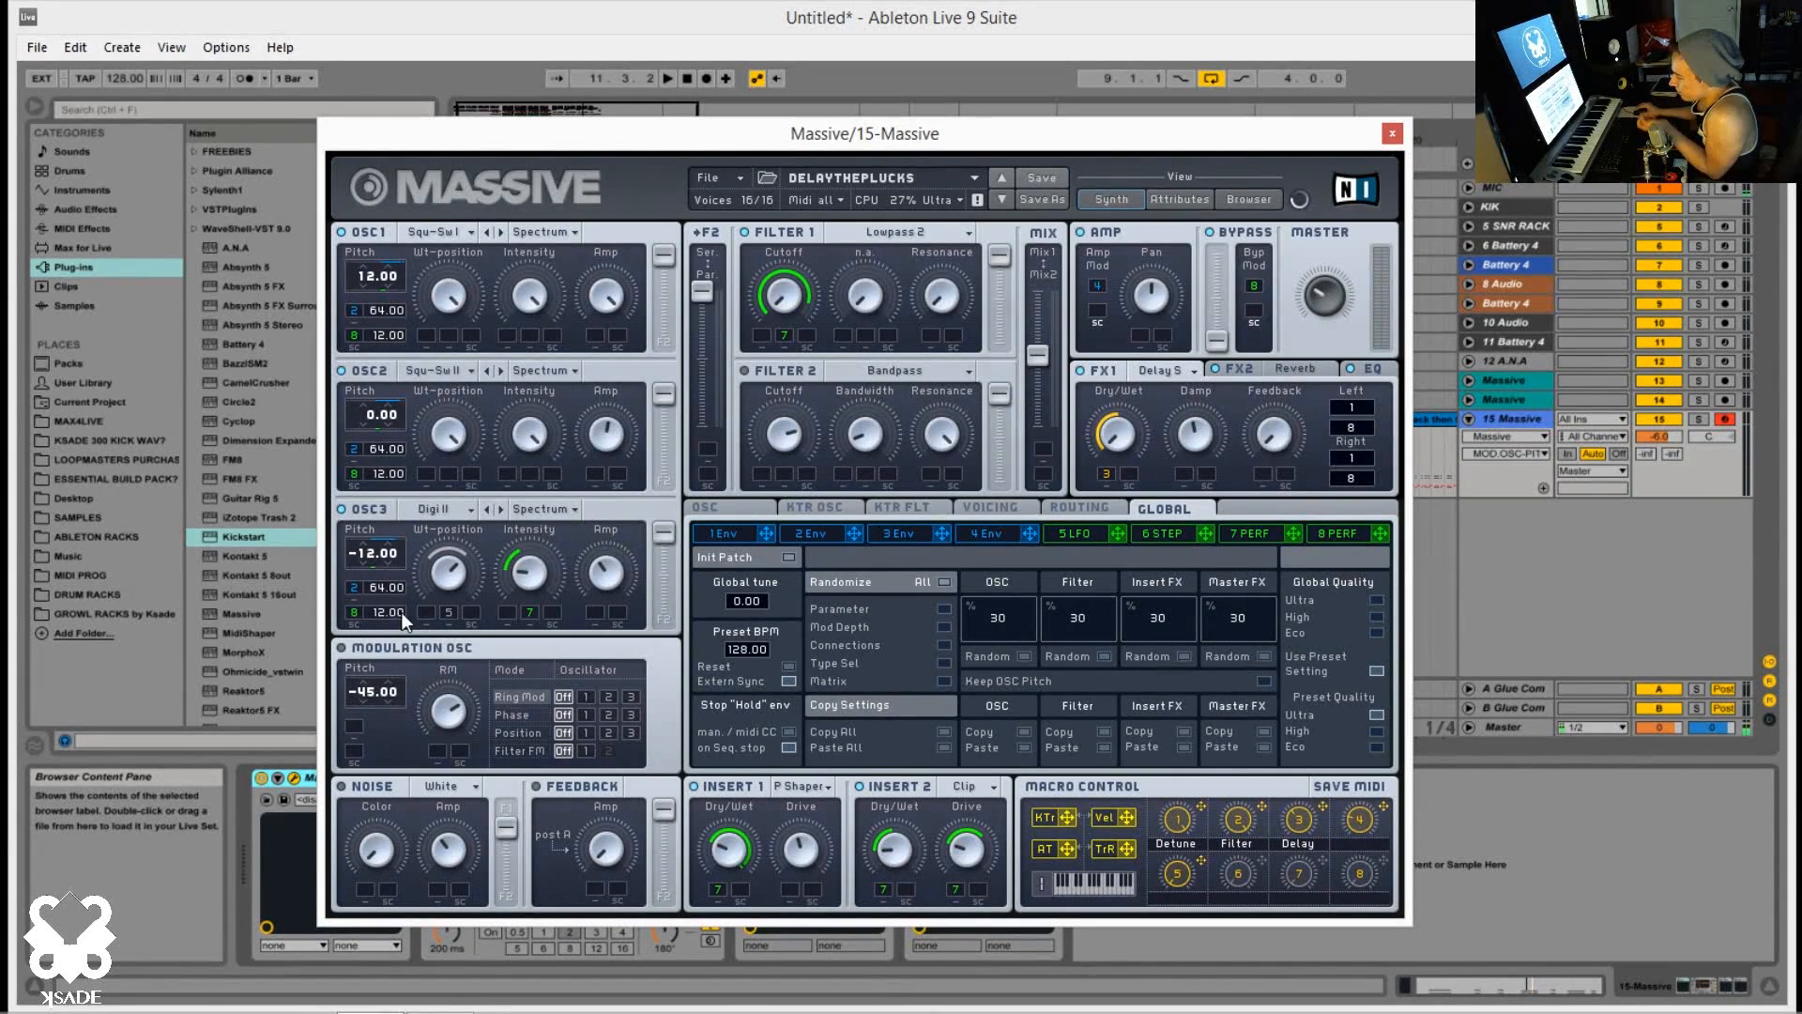
pyautogui.click(809, 537)
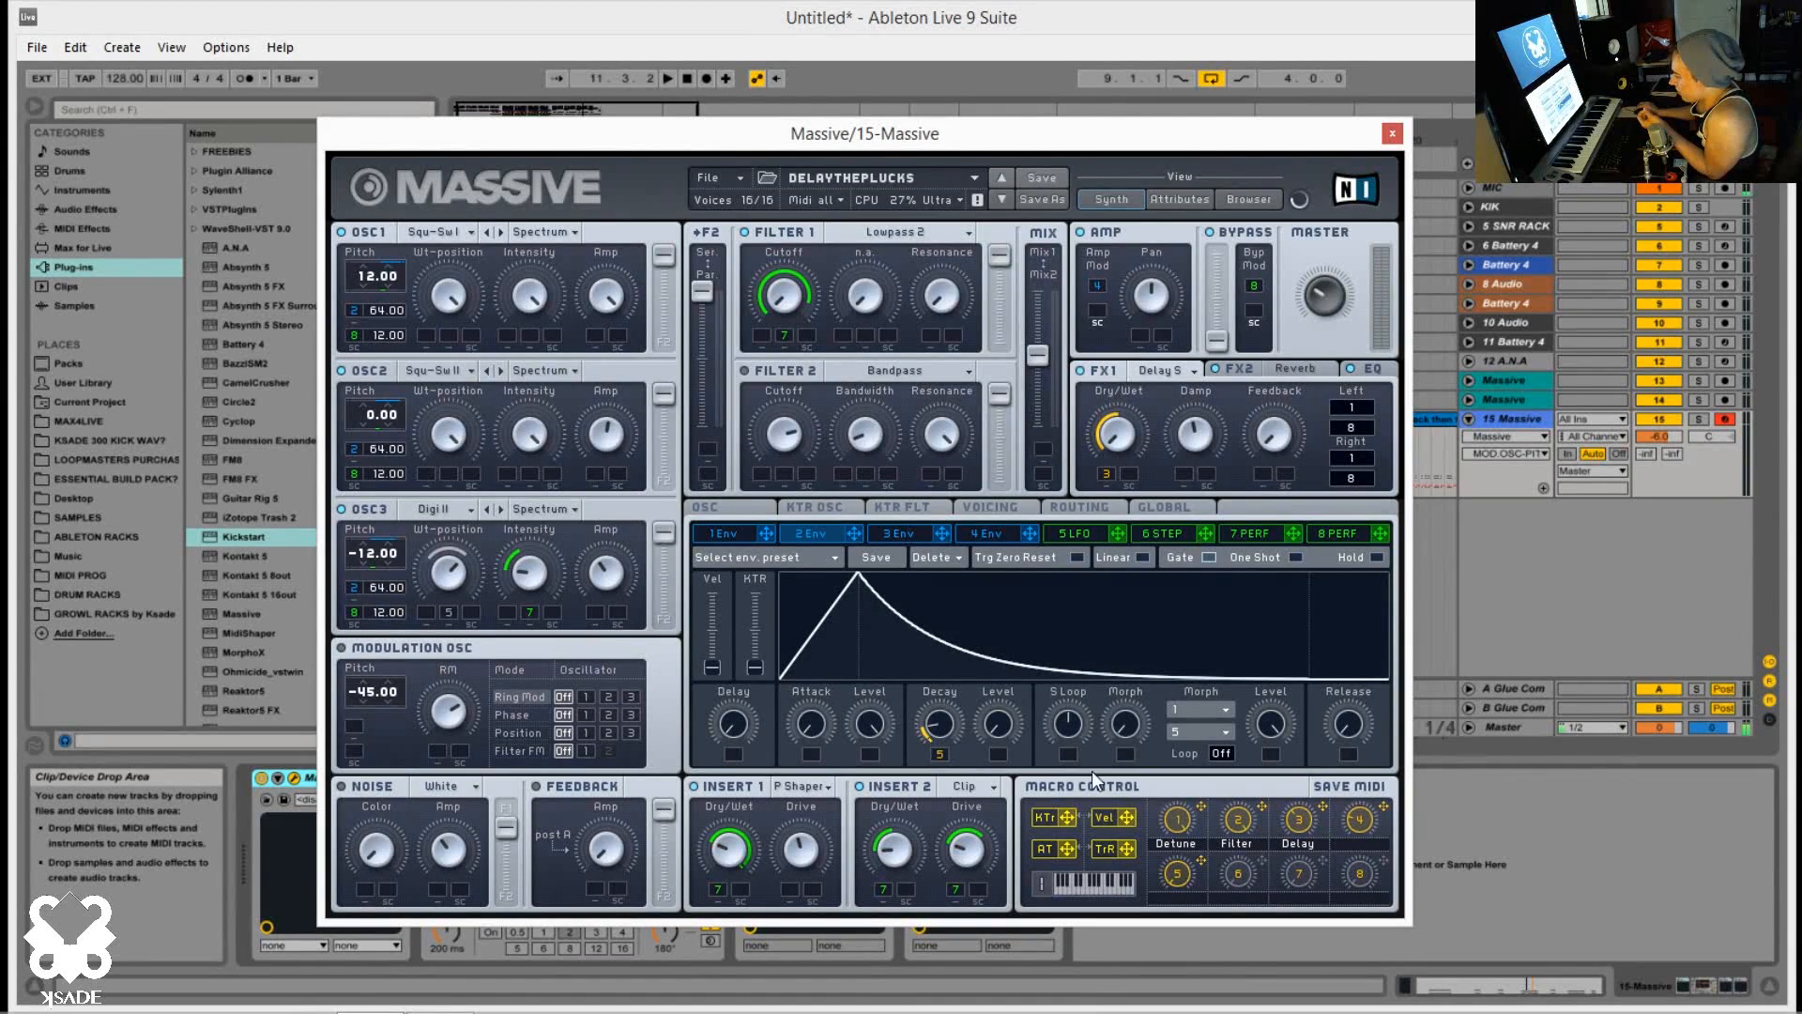
pyautogui.click(1162, 878)
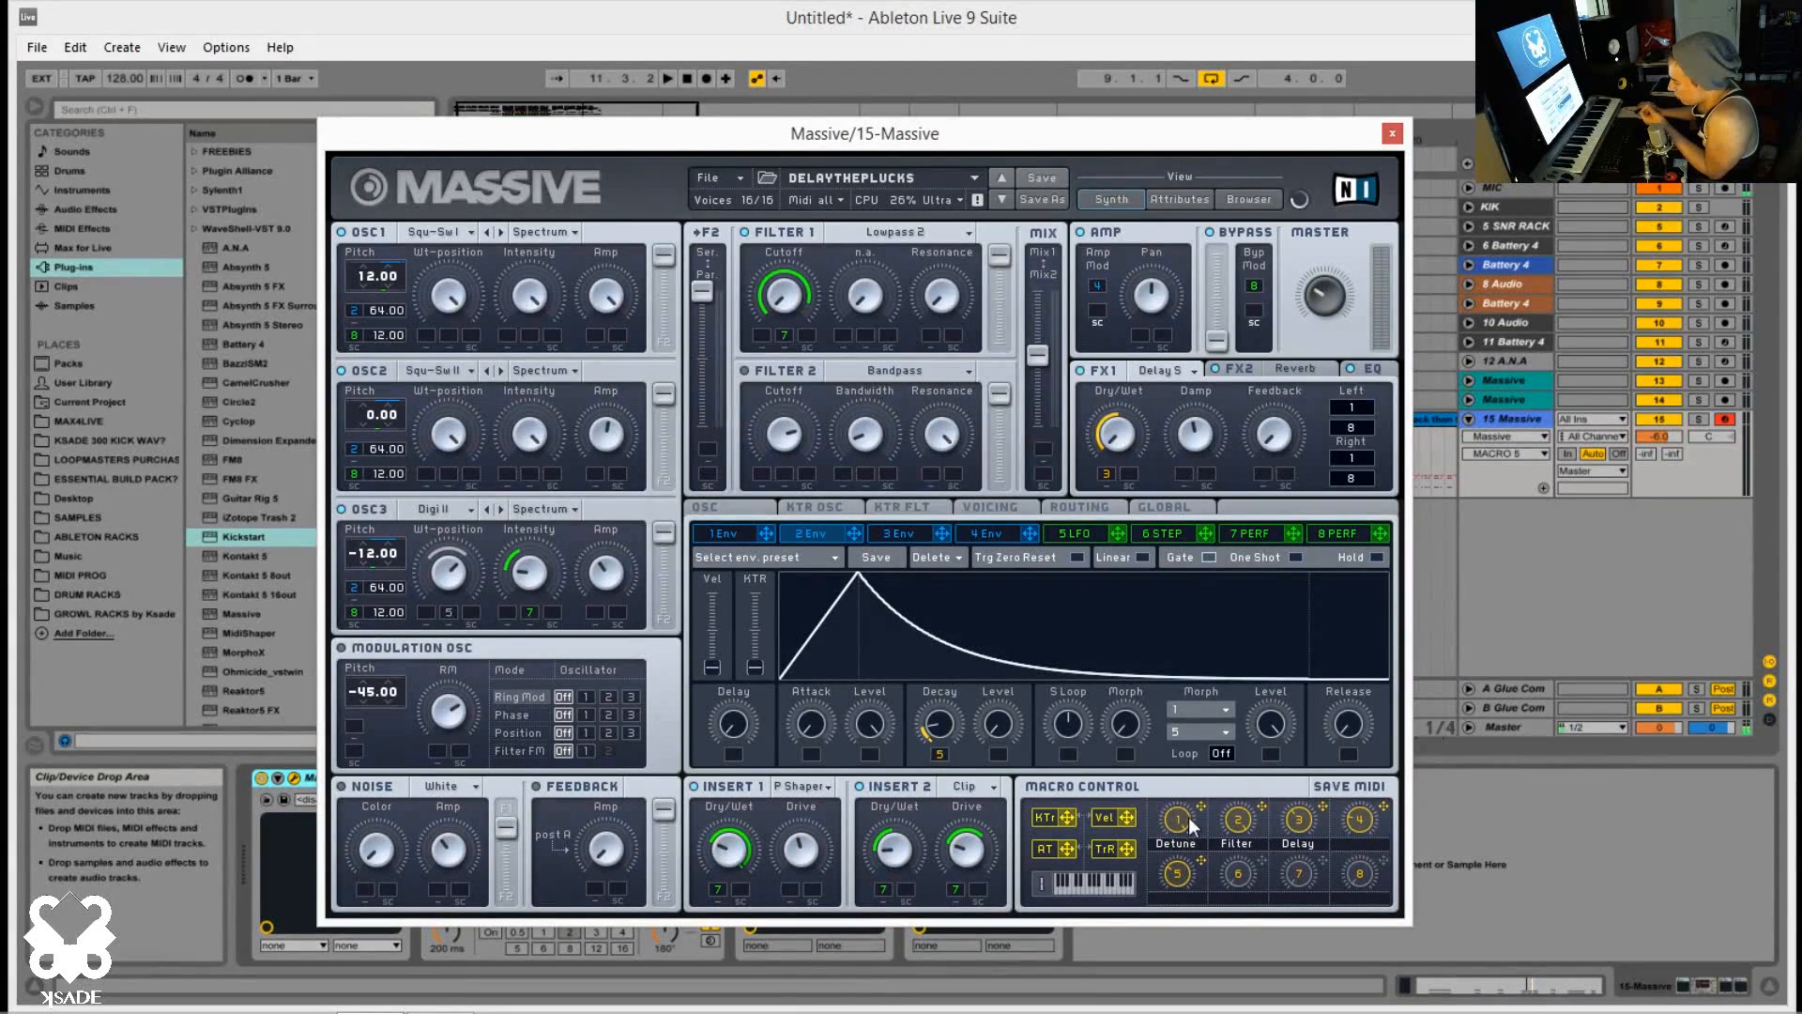
pyautogui.click(984, 537)
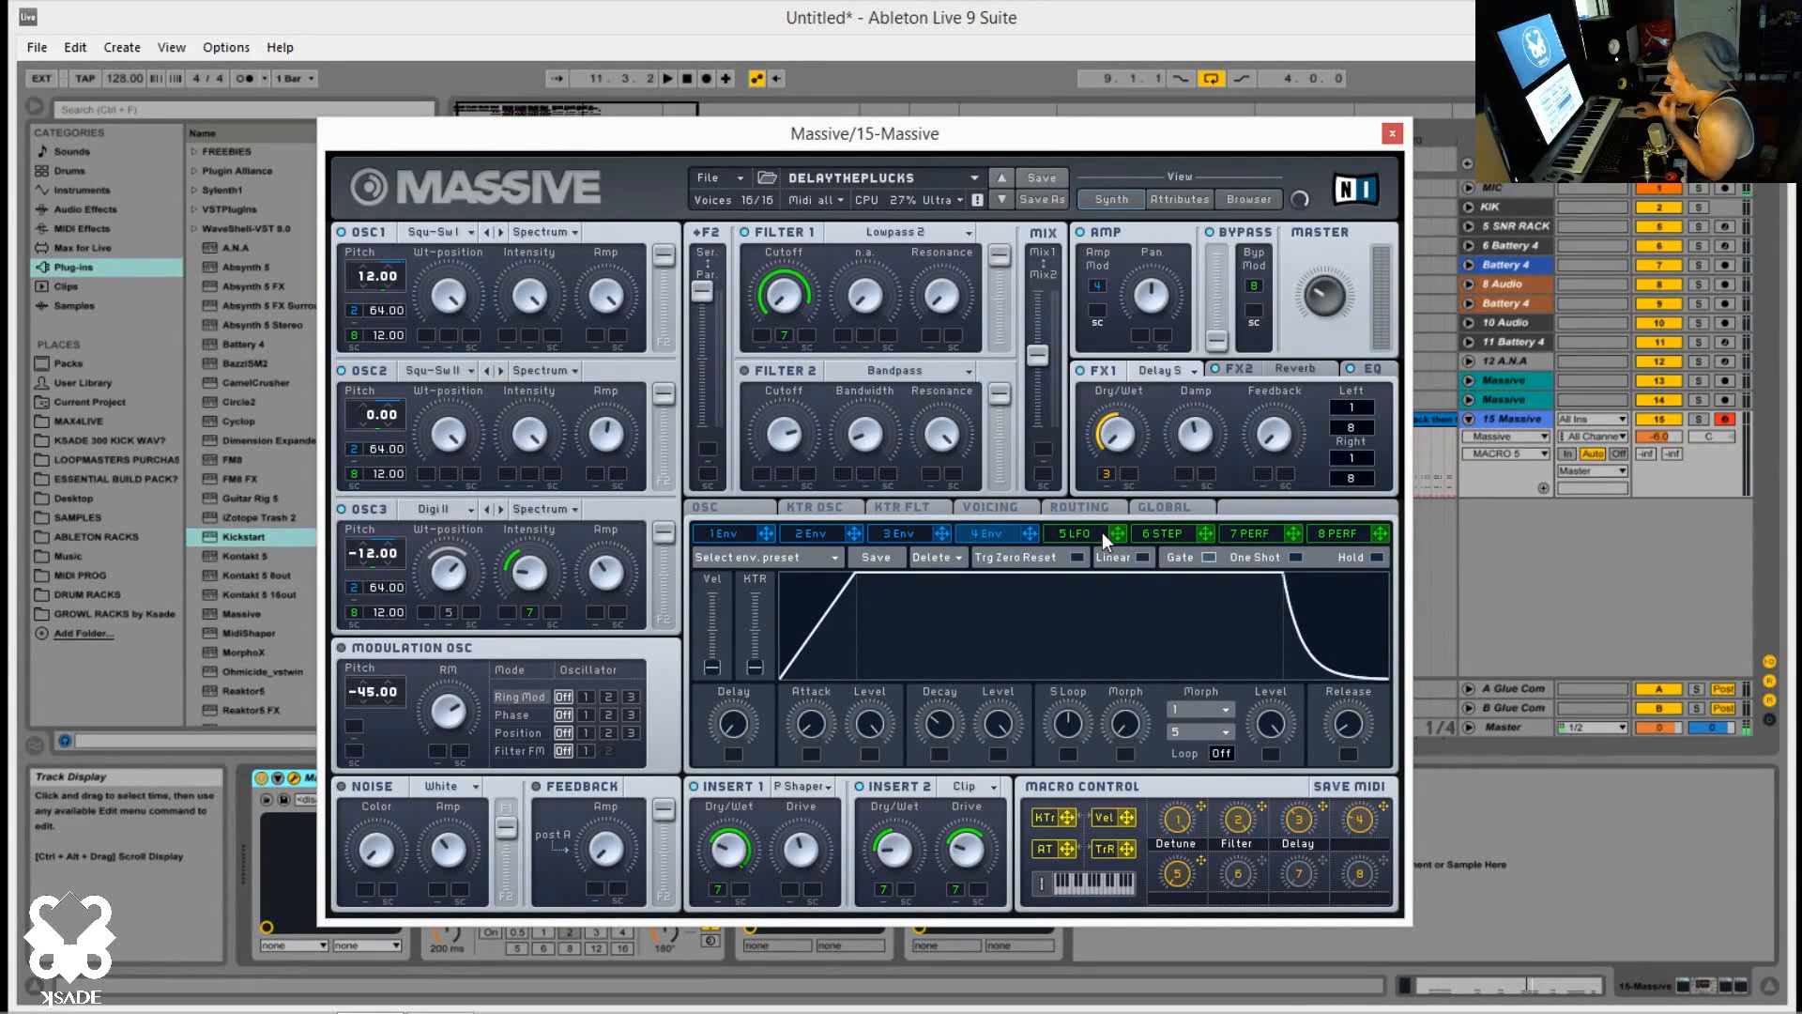
# Step: Examine the step patterns of performers 7 and 8, including the load curve choices, and the Filter macro
pyautogui.click(1248, 538)
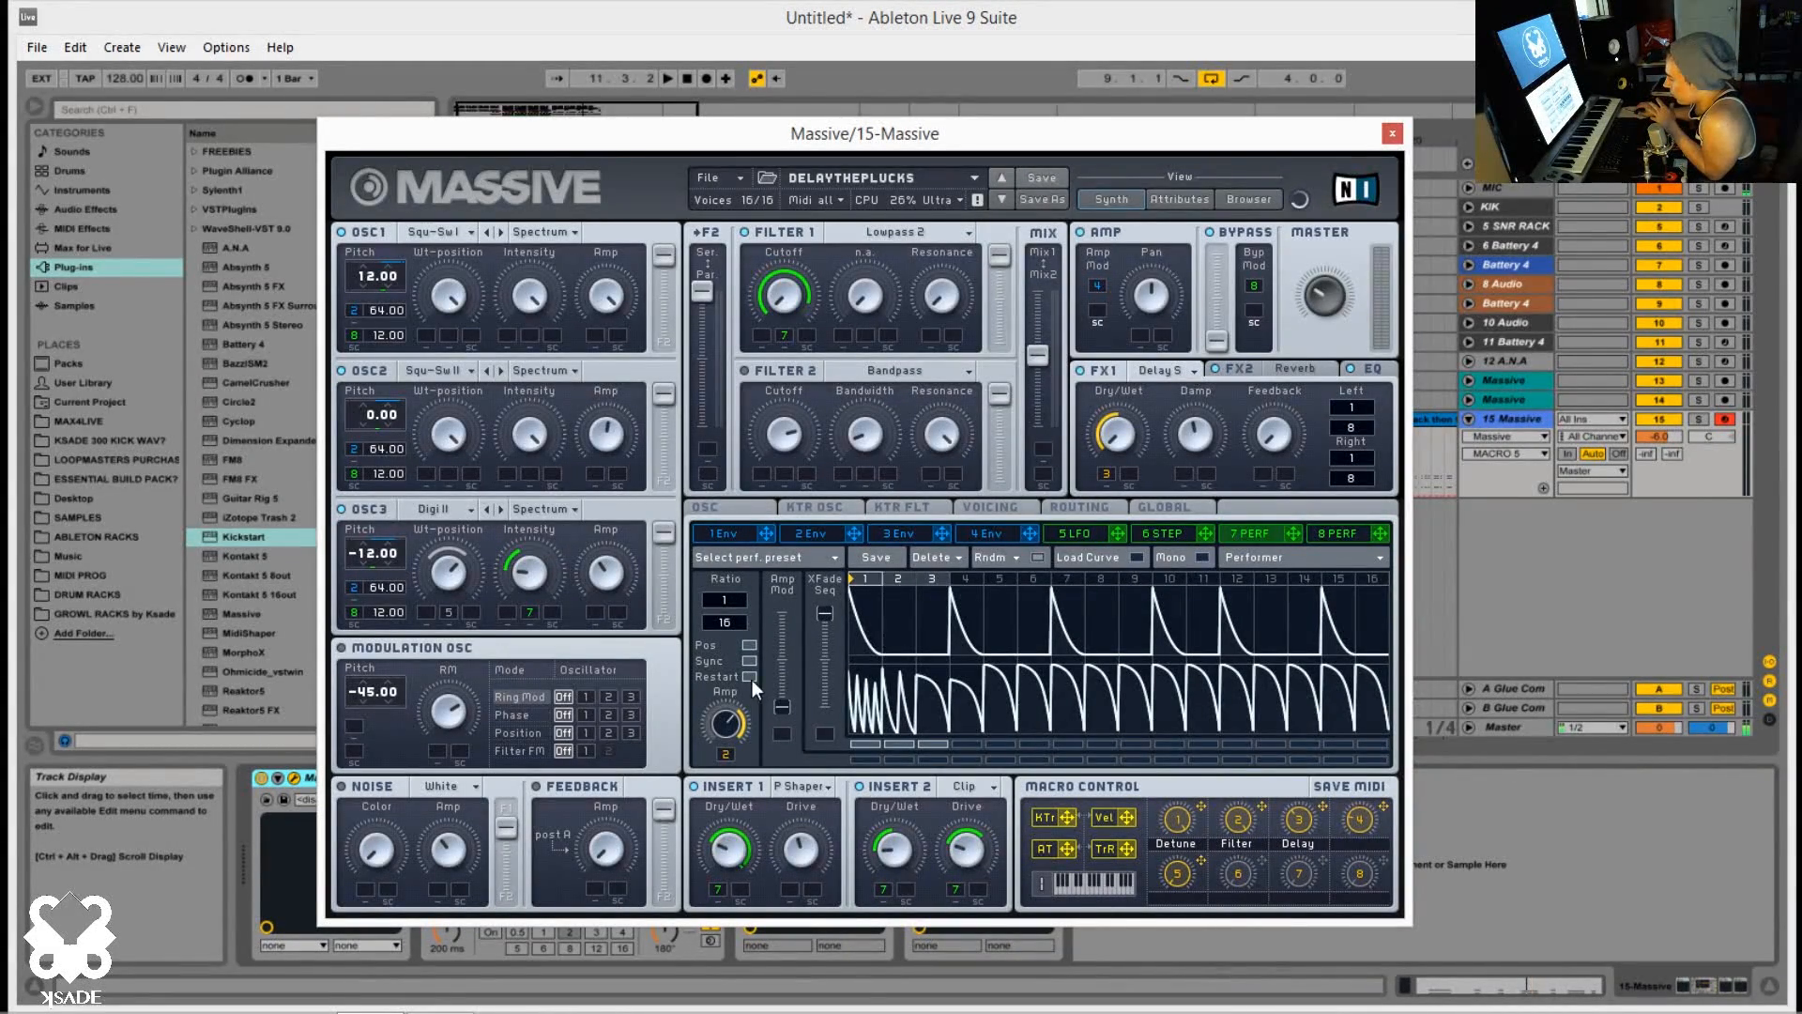
pyautogui.click(1095, 557)
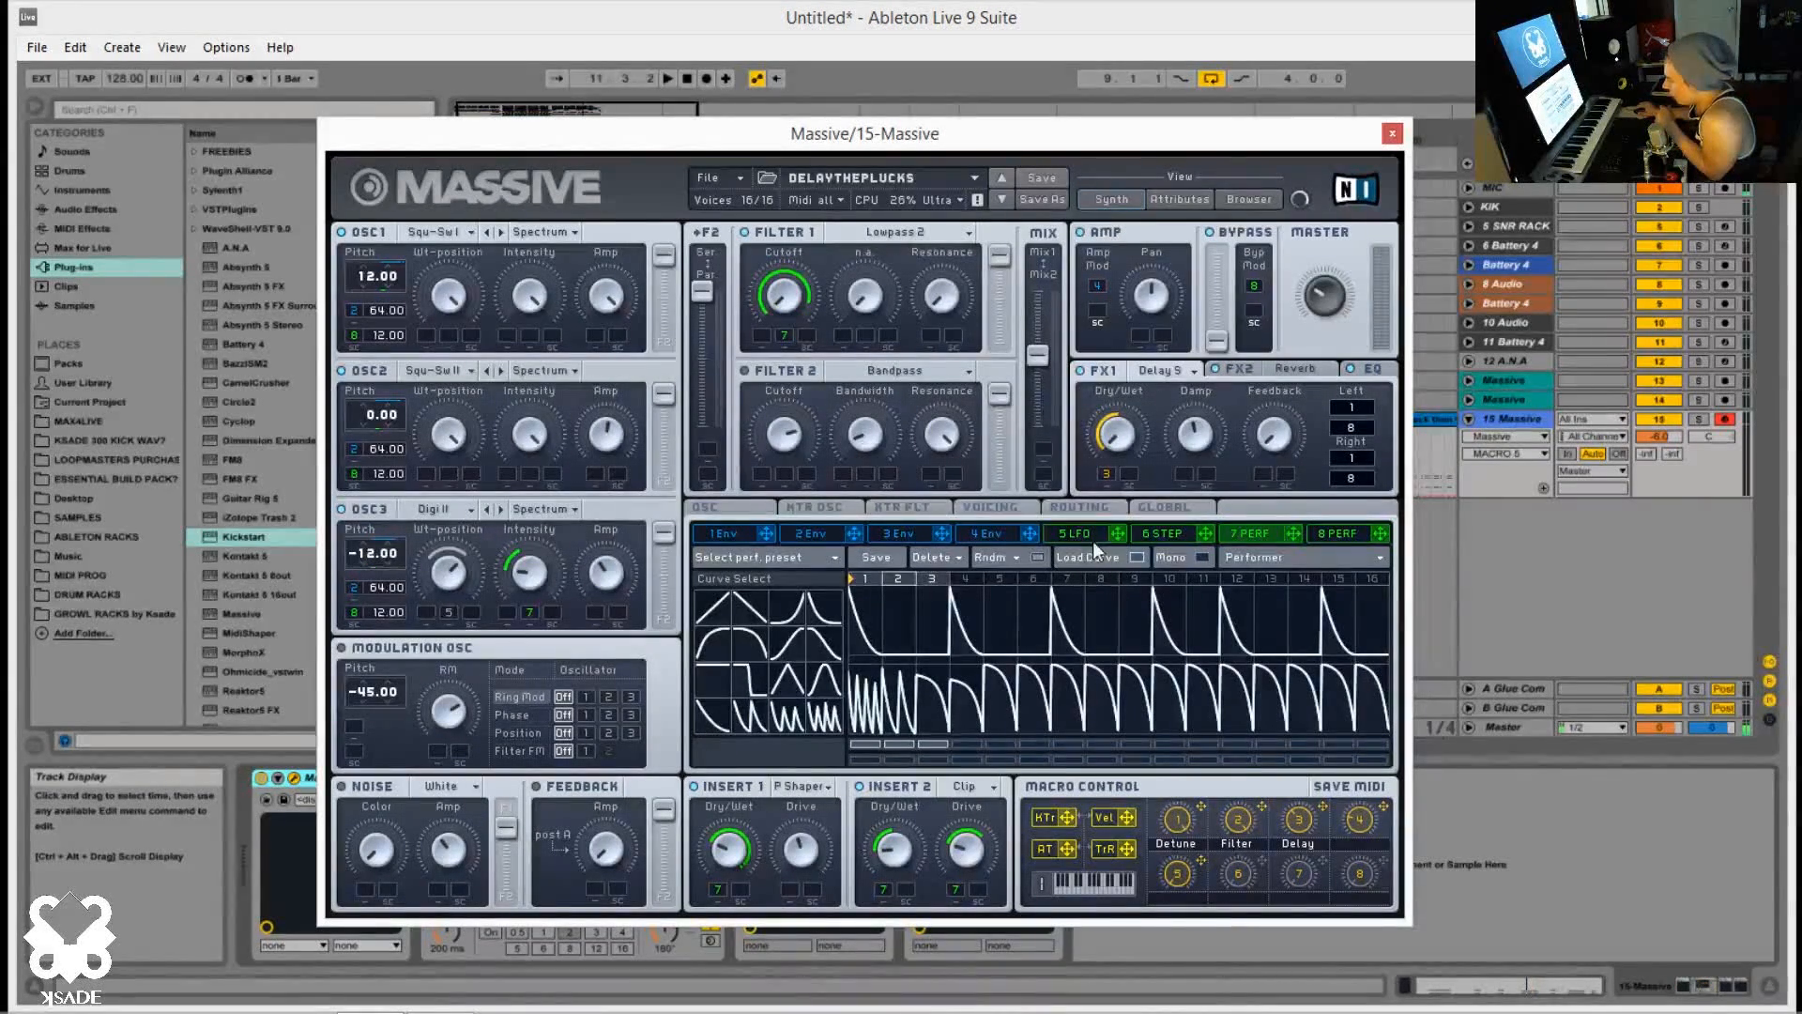
pyautogui.click(1139, 557)
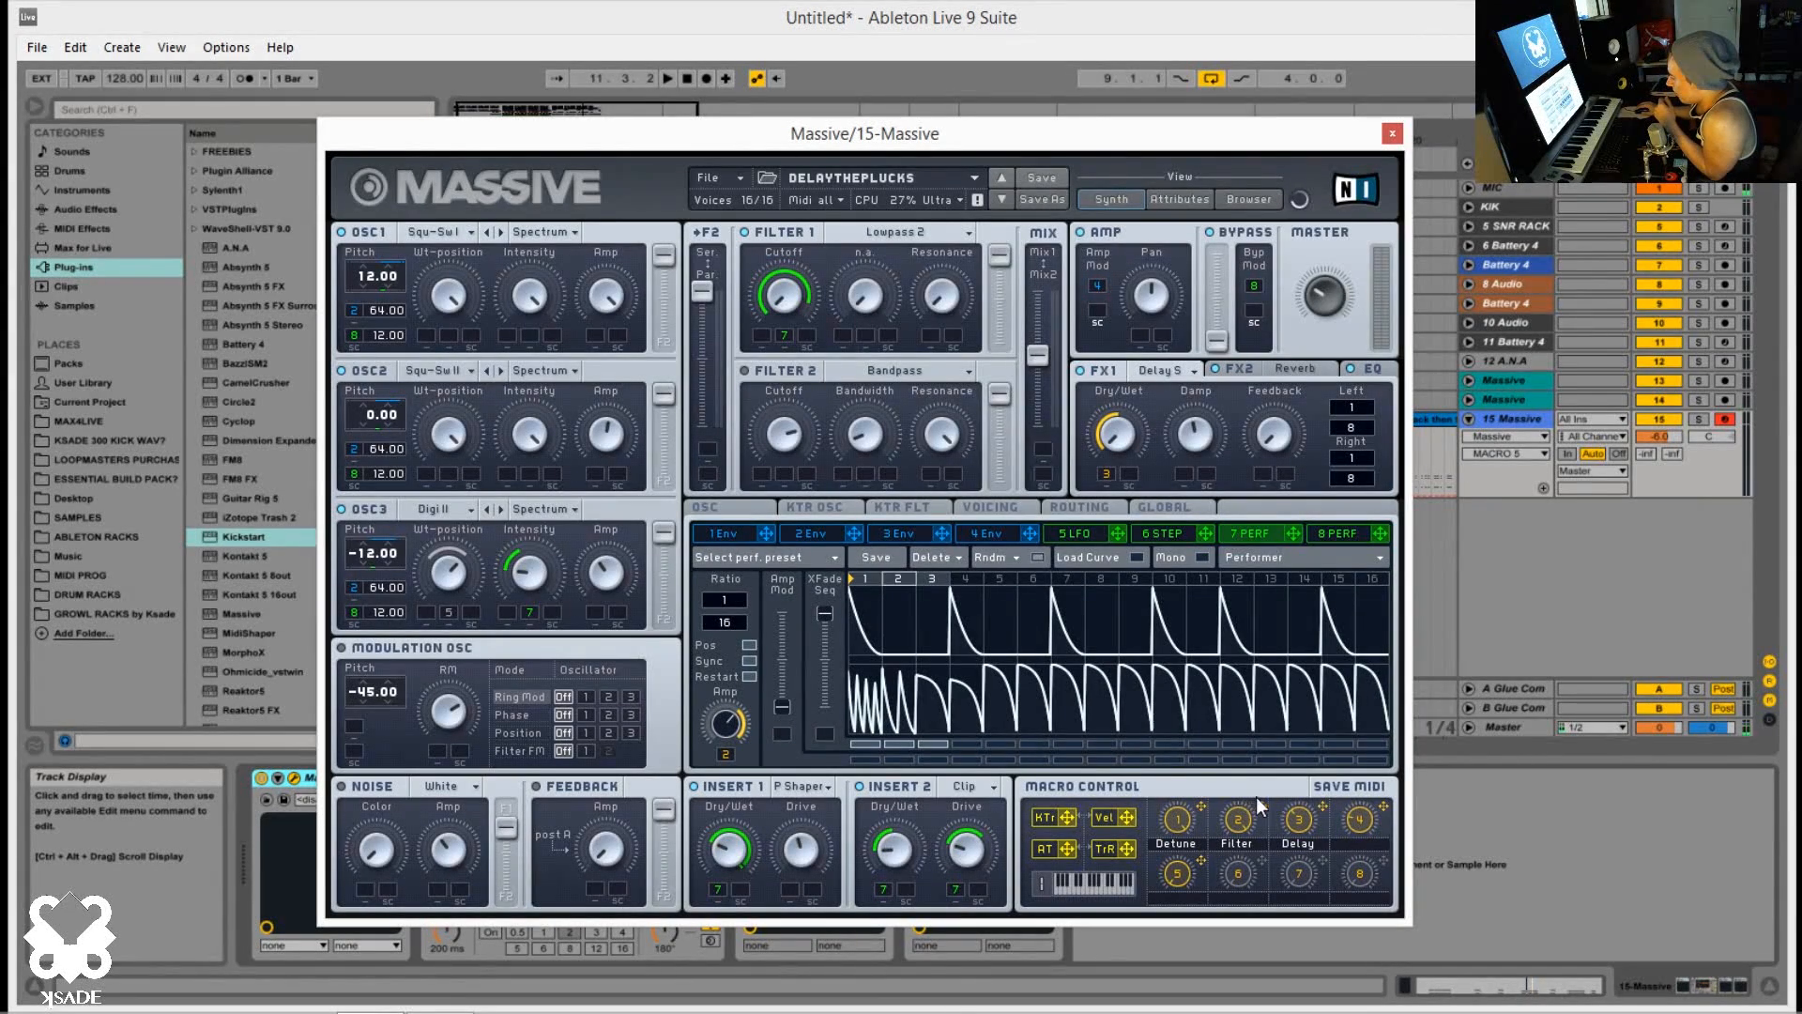
pyautogui.moveTo(1238, 820); pyautogui.dragTo(1238, 800)
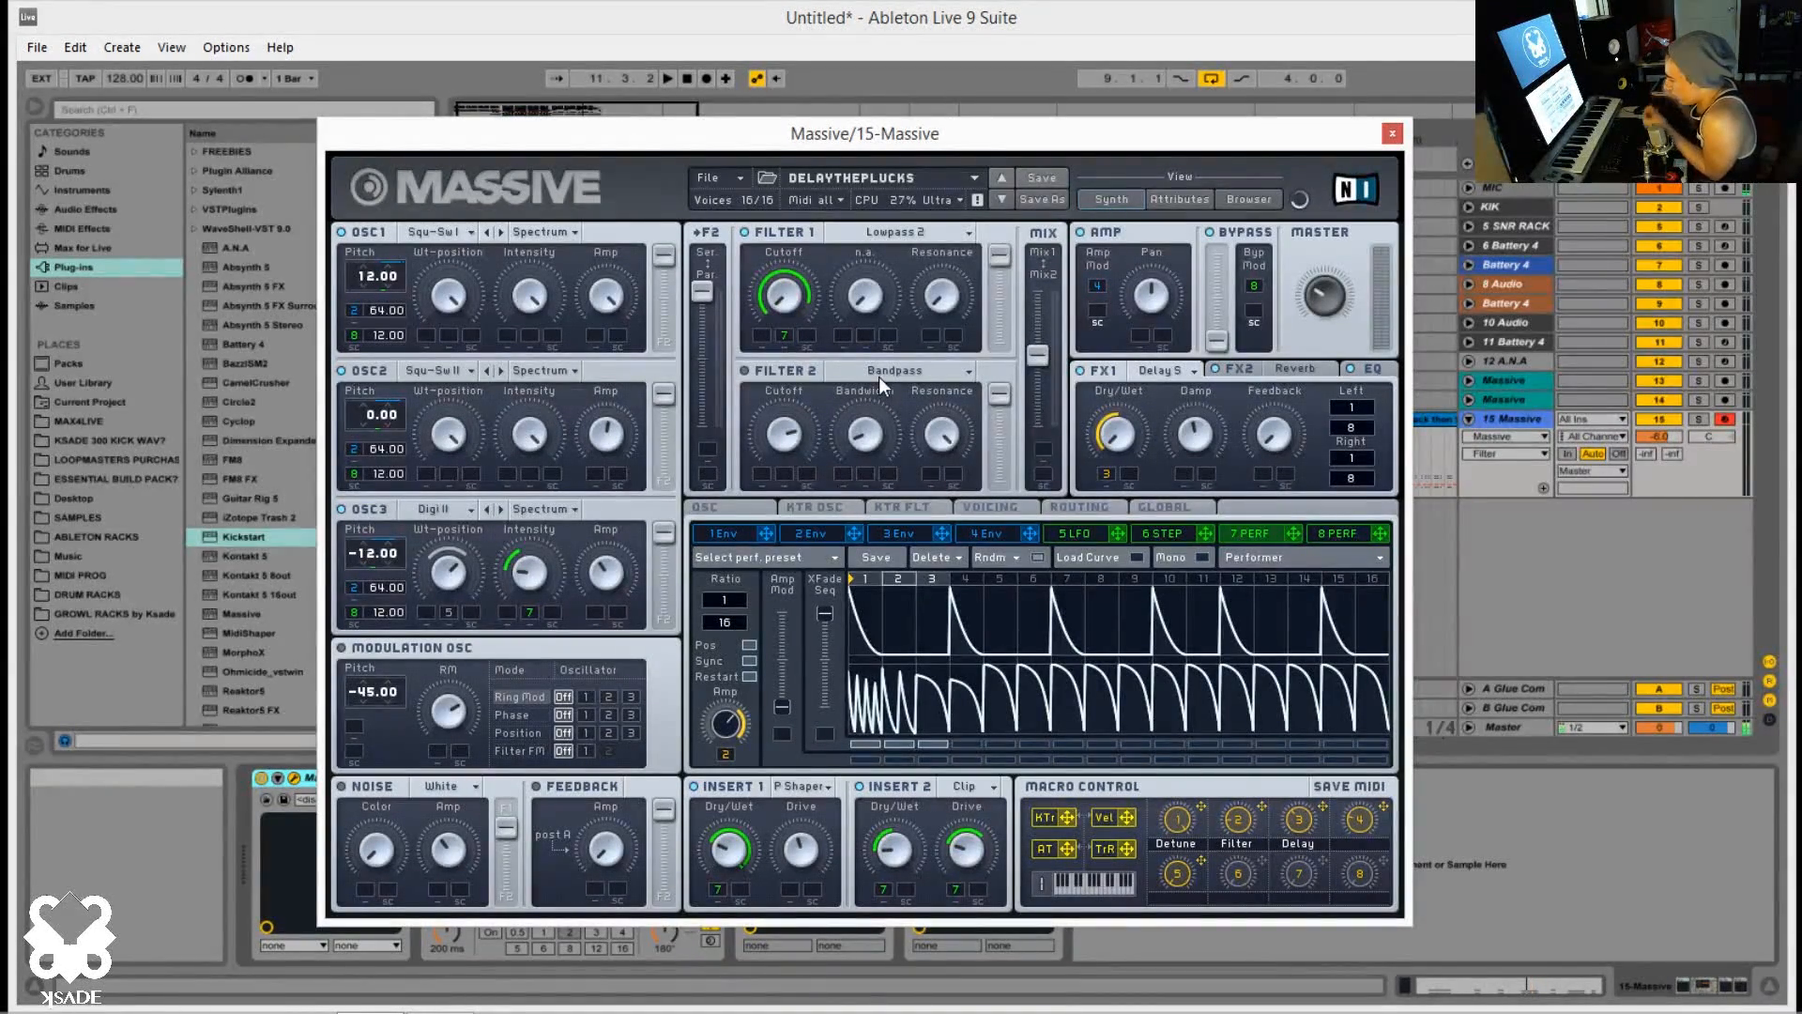
pyautogui.click(1337, 534)
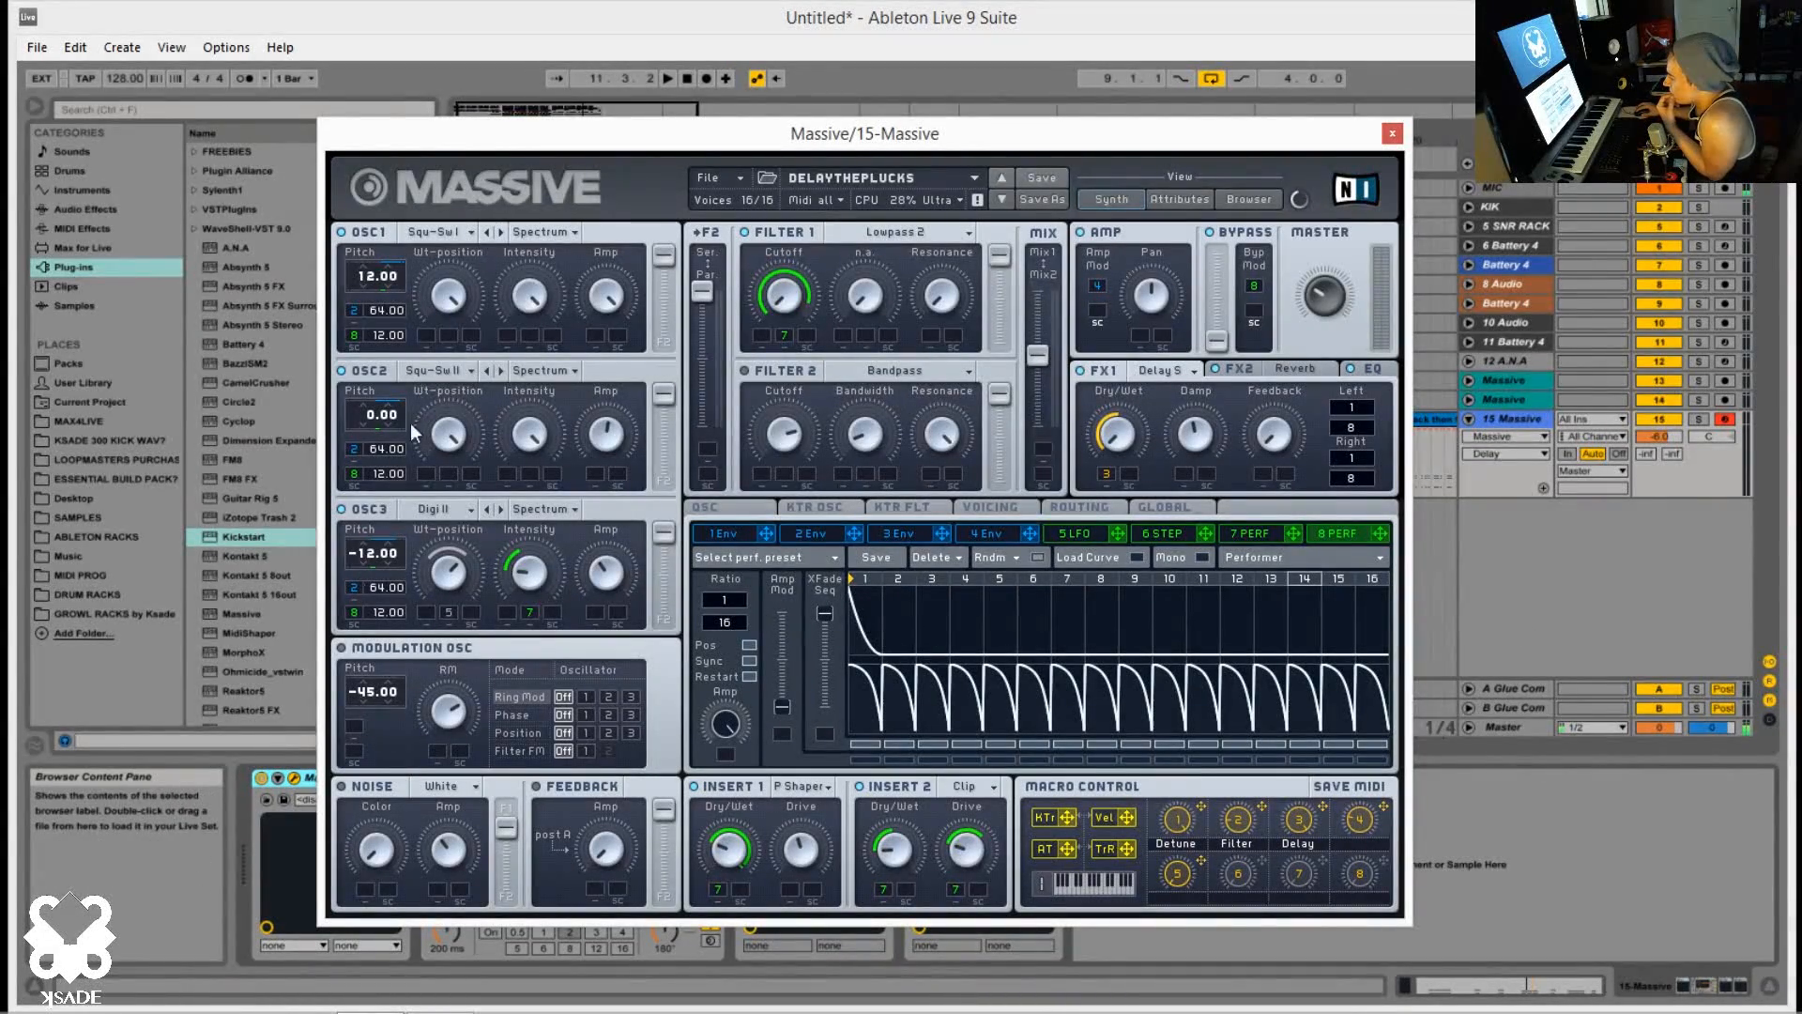
pyautogui.click(1259, 530)
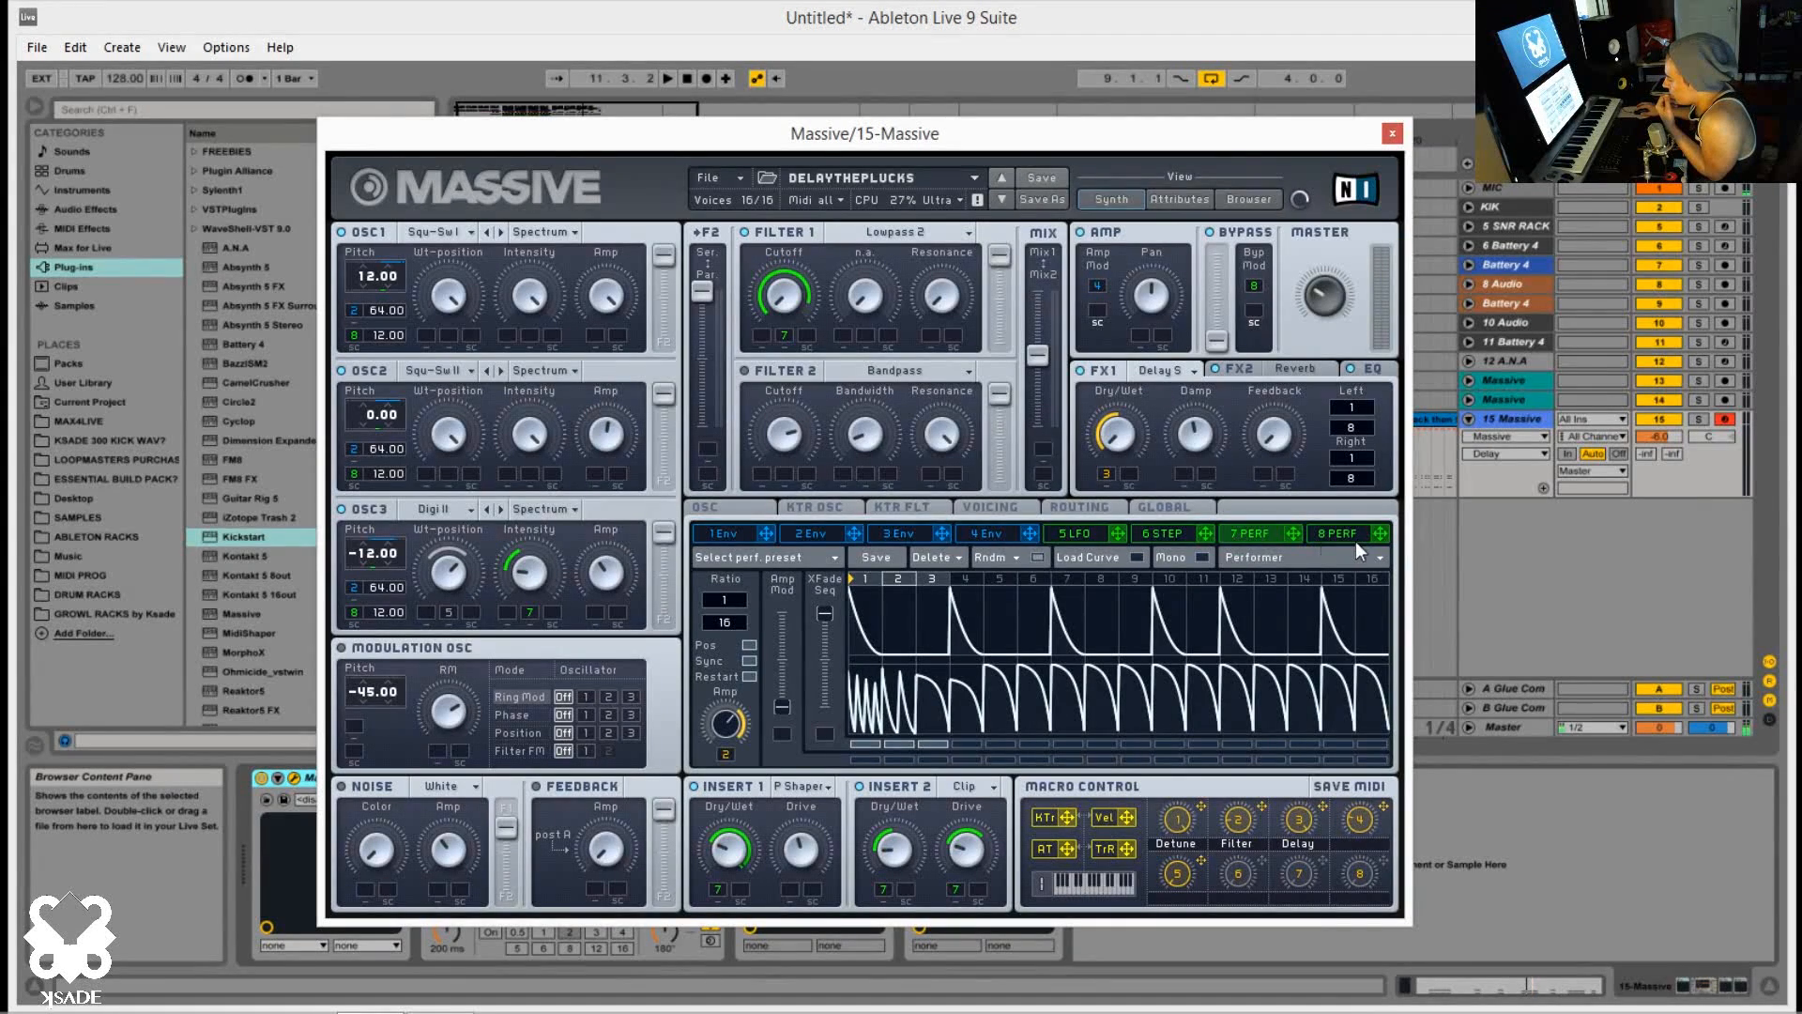
pyautogui.click(1359, 538)
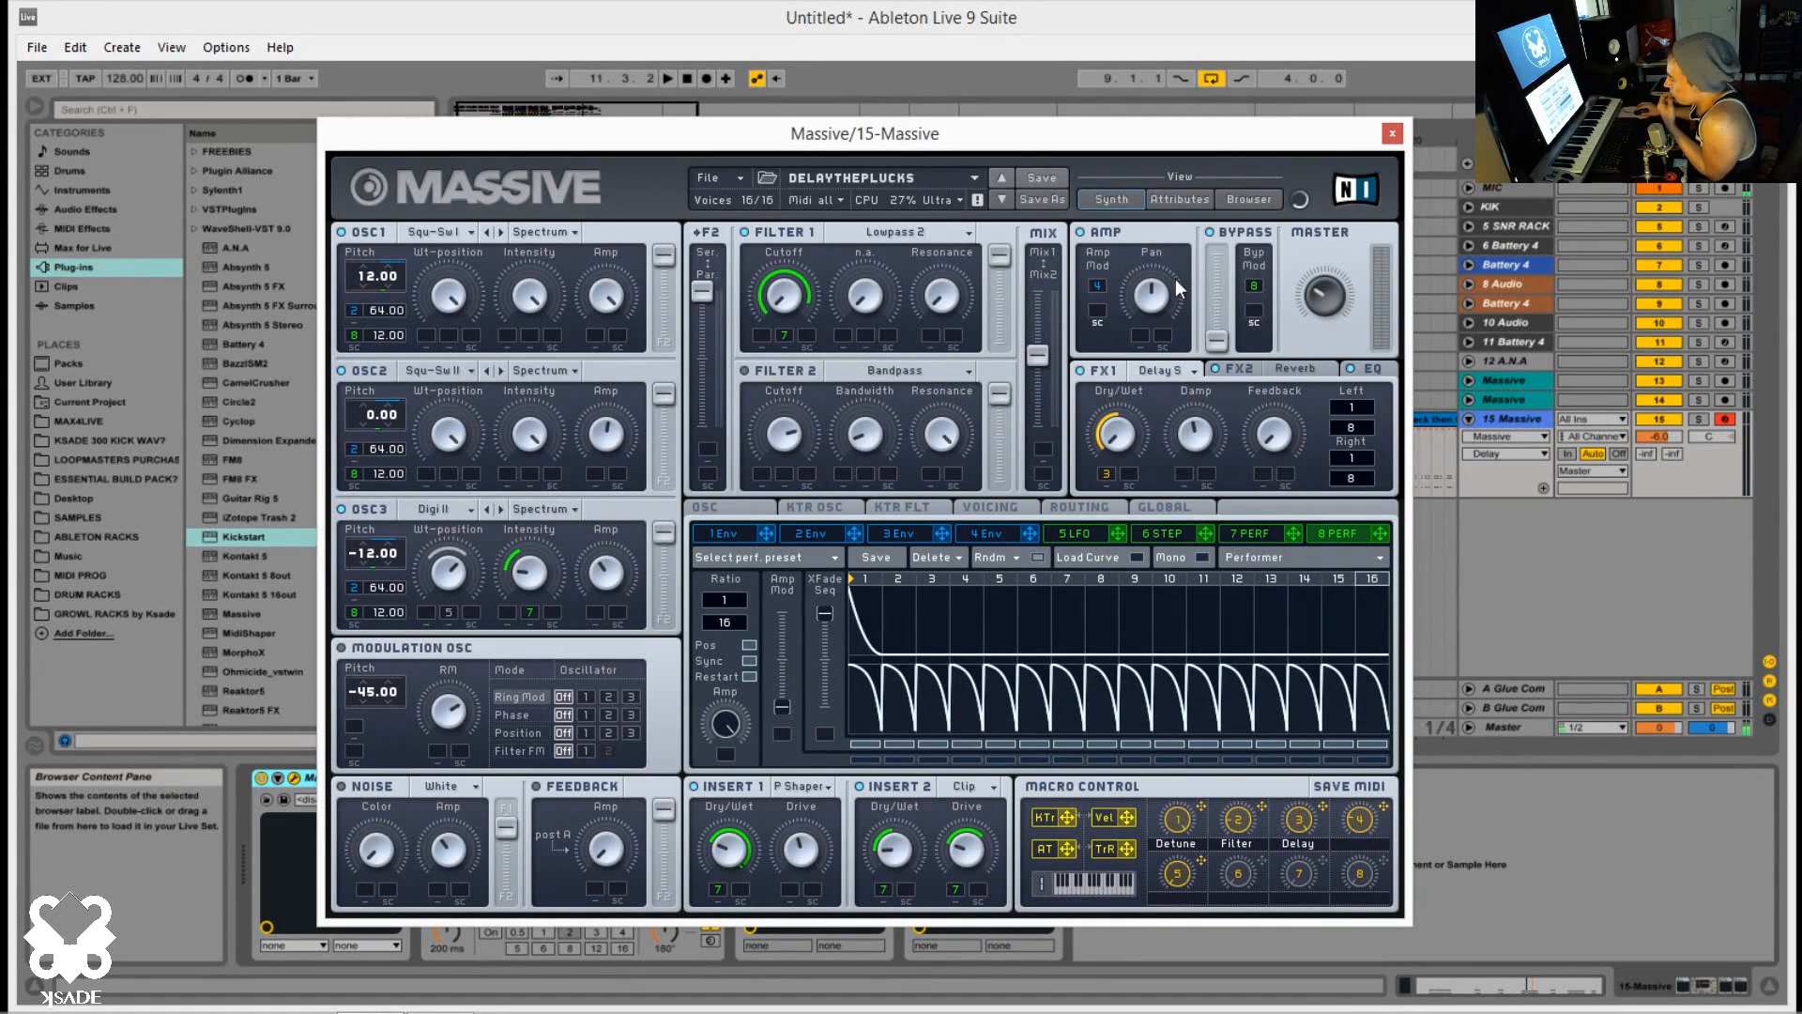
# Step: Try a higher bypass level and return it to its minimum
pyautogui.click(1221, 341)
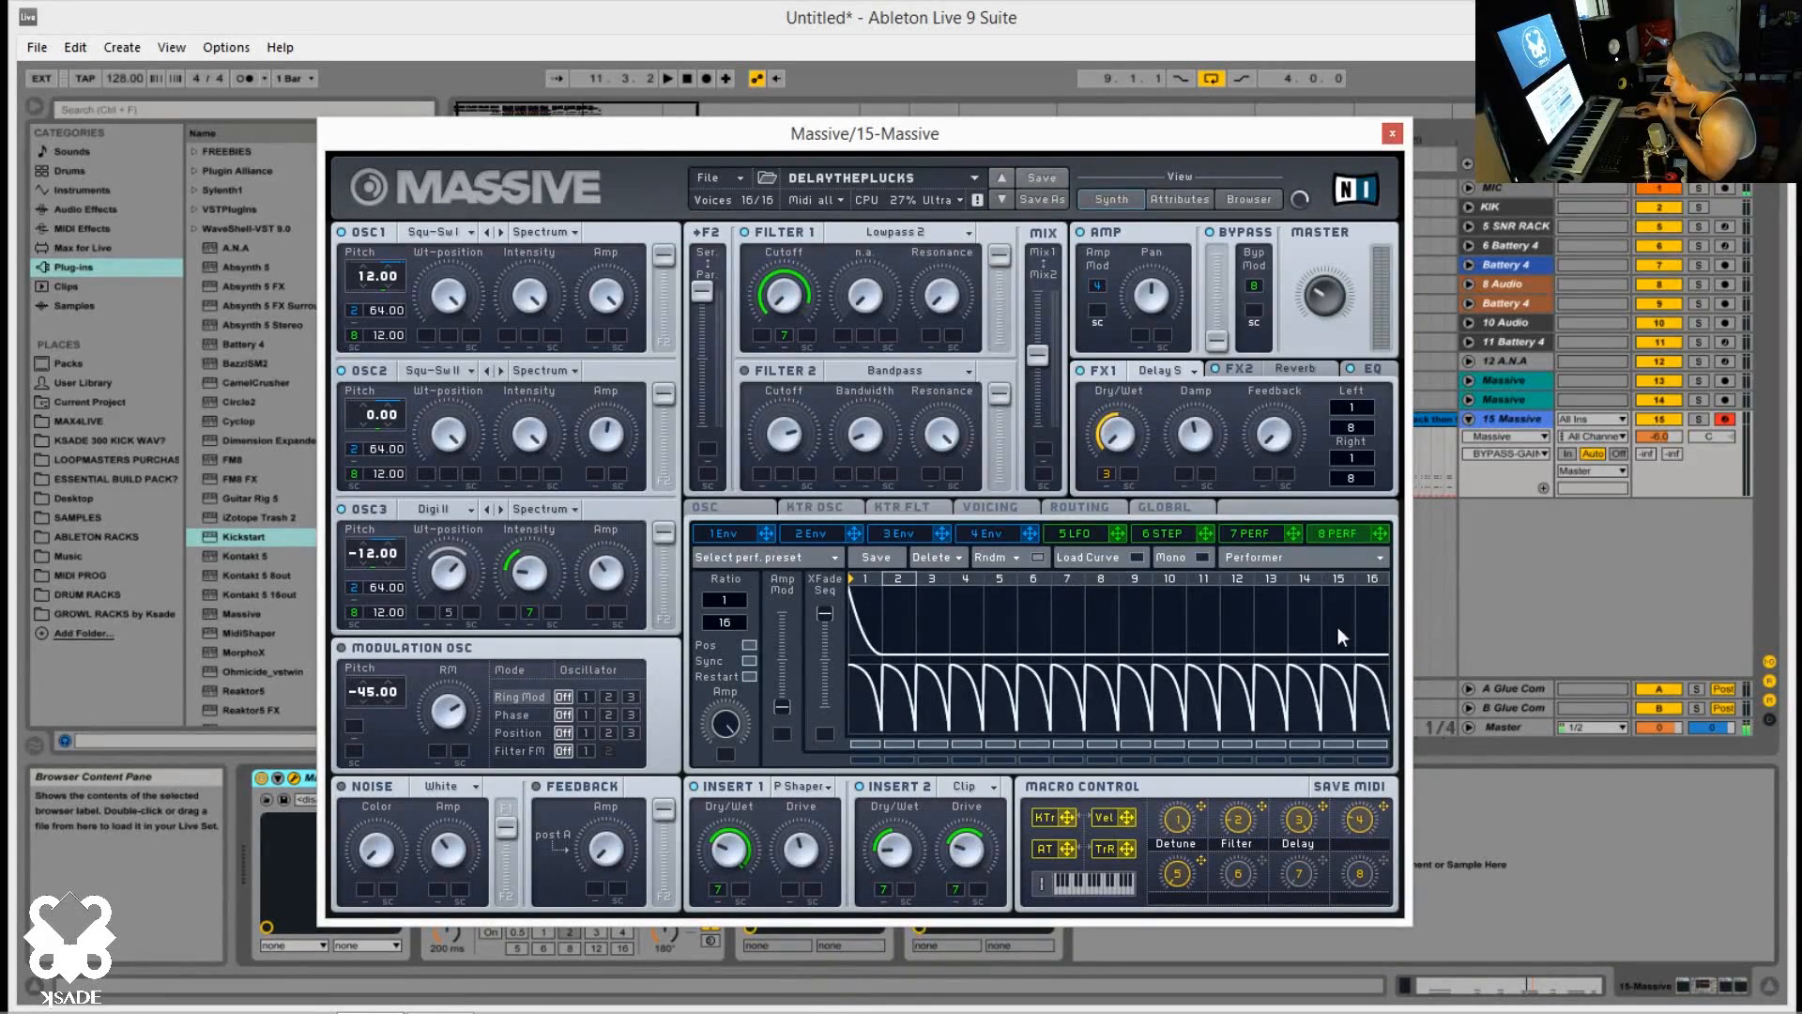
pyautogui.moveTo(1209, 318); pyautogui.dragTo(1219, 263)
pyautogui.moveTo(1215, 352); pyautogui.dragTo(1217, 368)
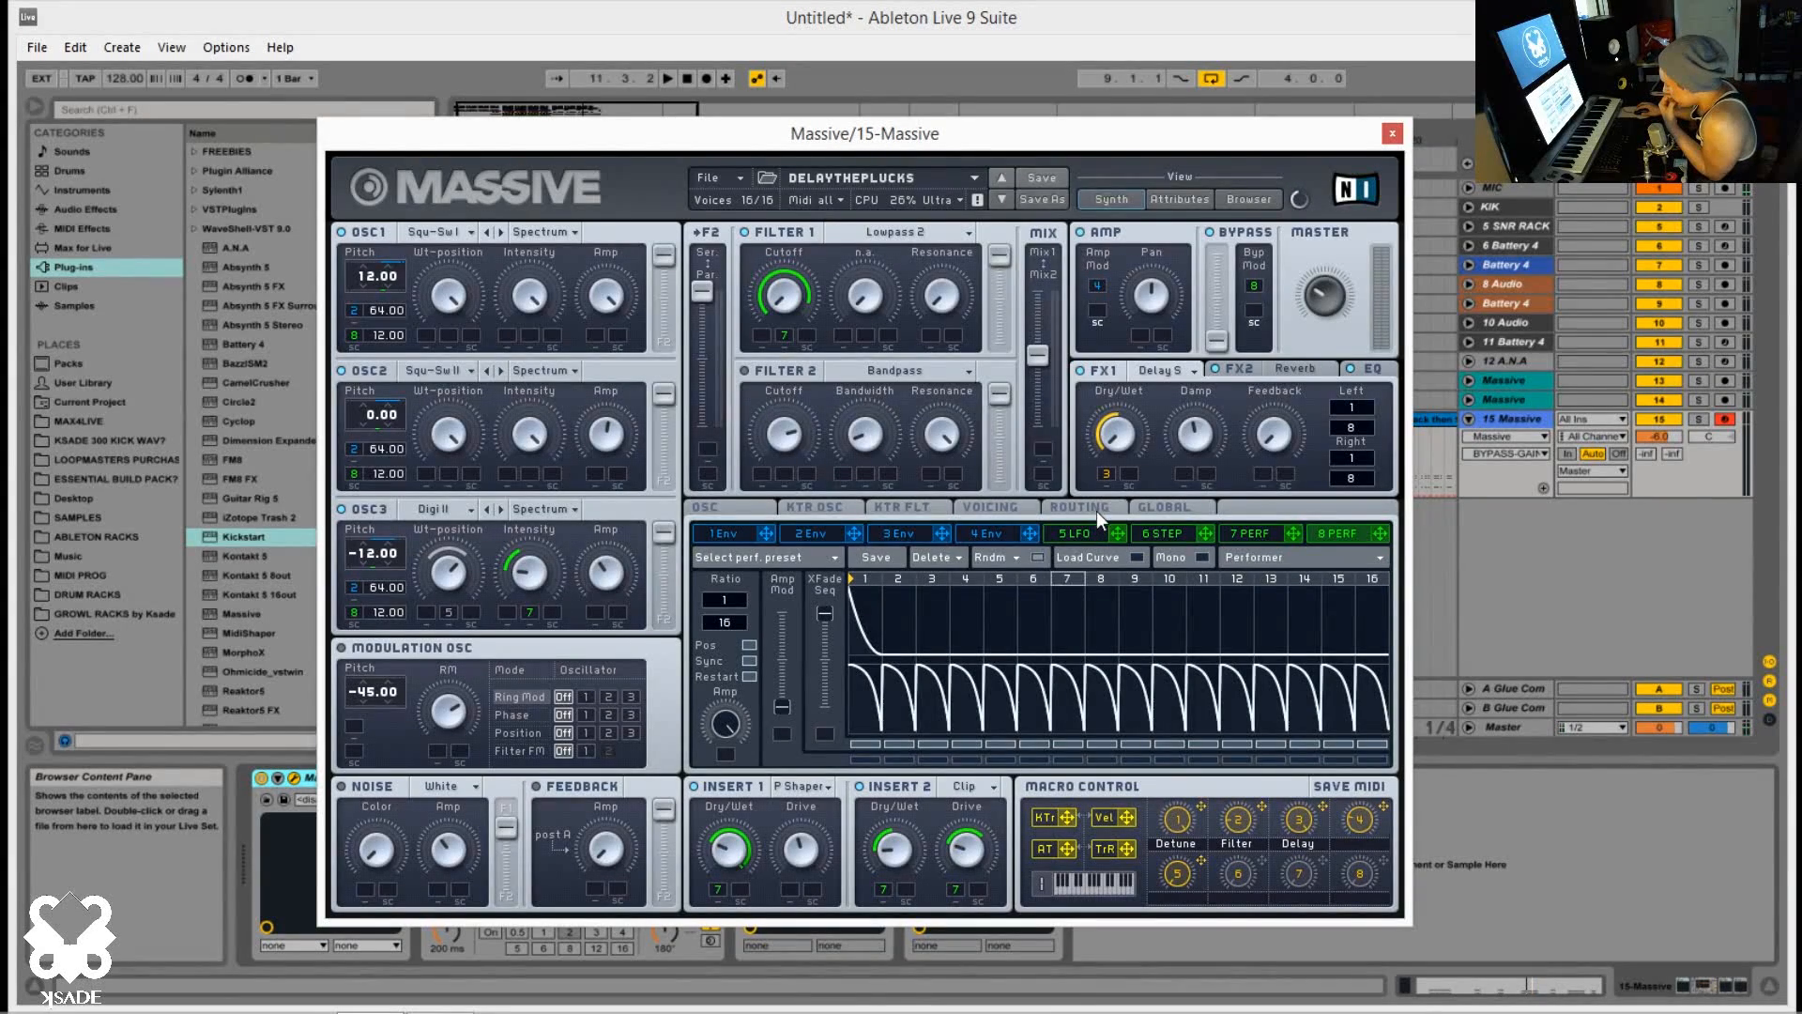
# Step: Review the voicing unison spread with its Detune macro, and the oscillator glide and phase settings
pyautogui.click(982, 507)
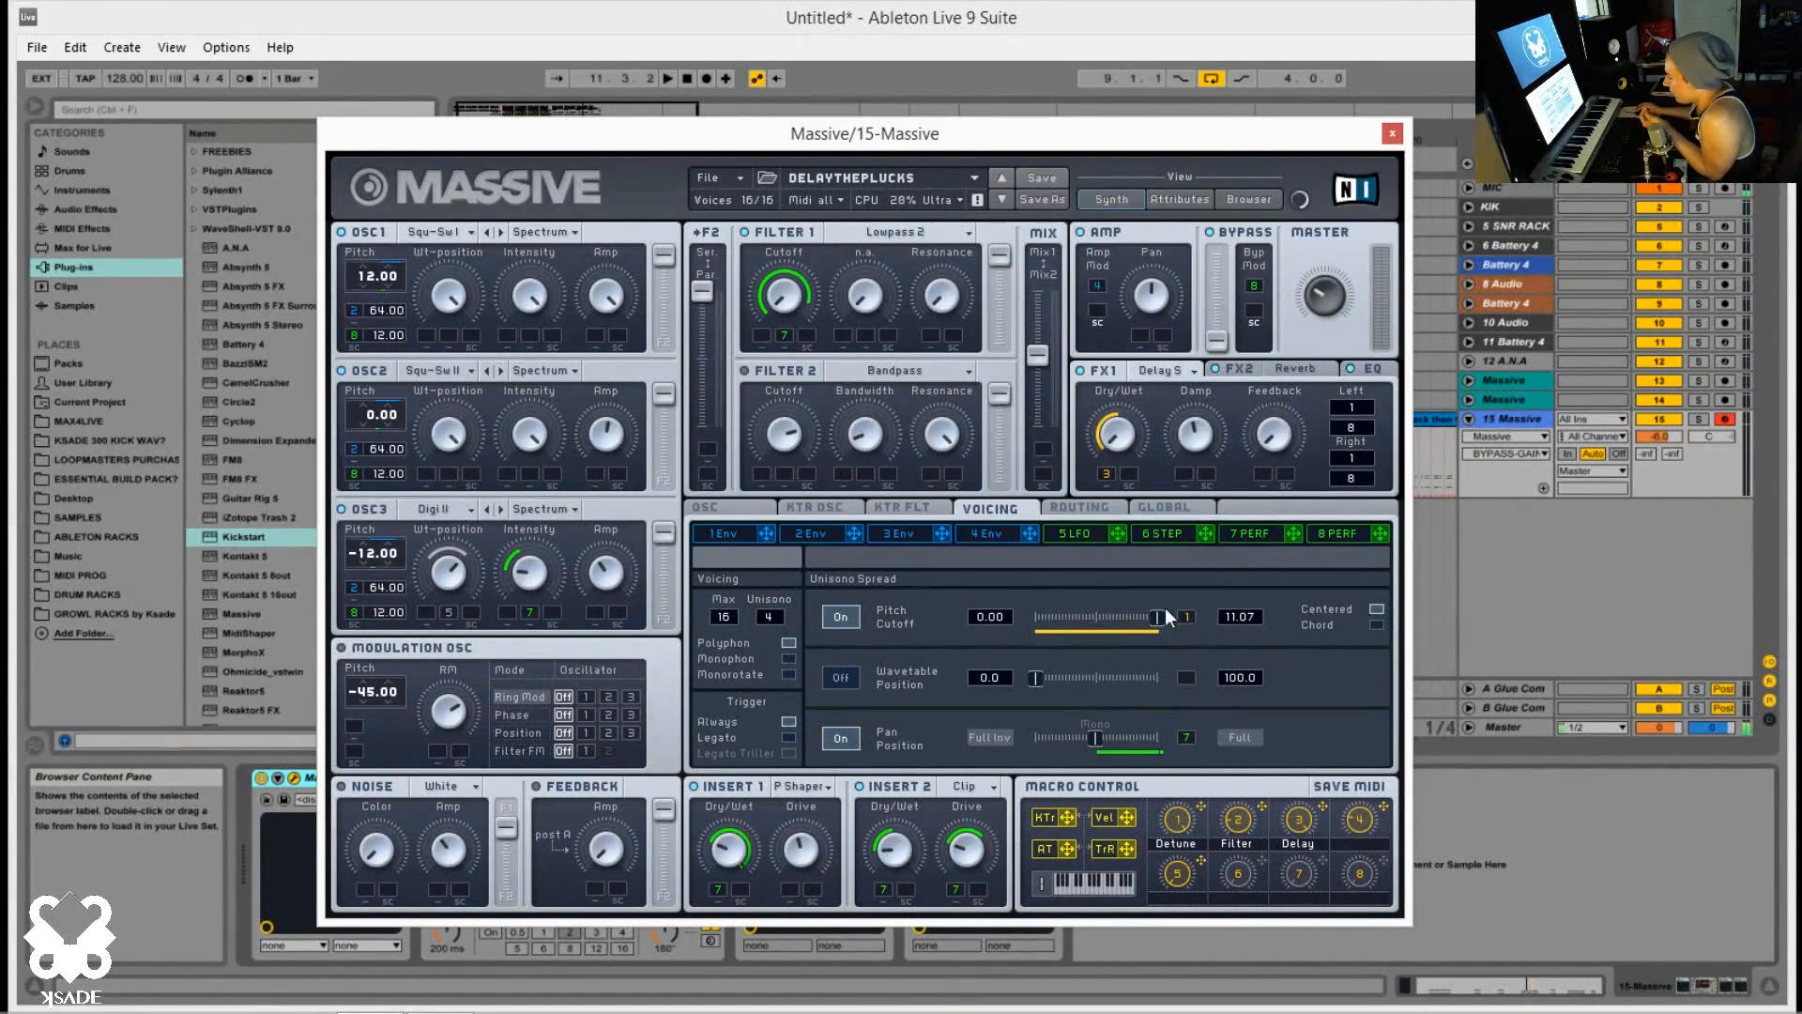
pyautogui.click(1174, 826)
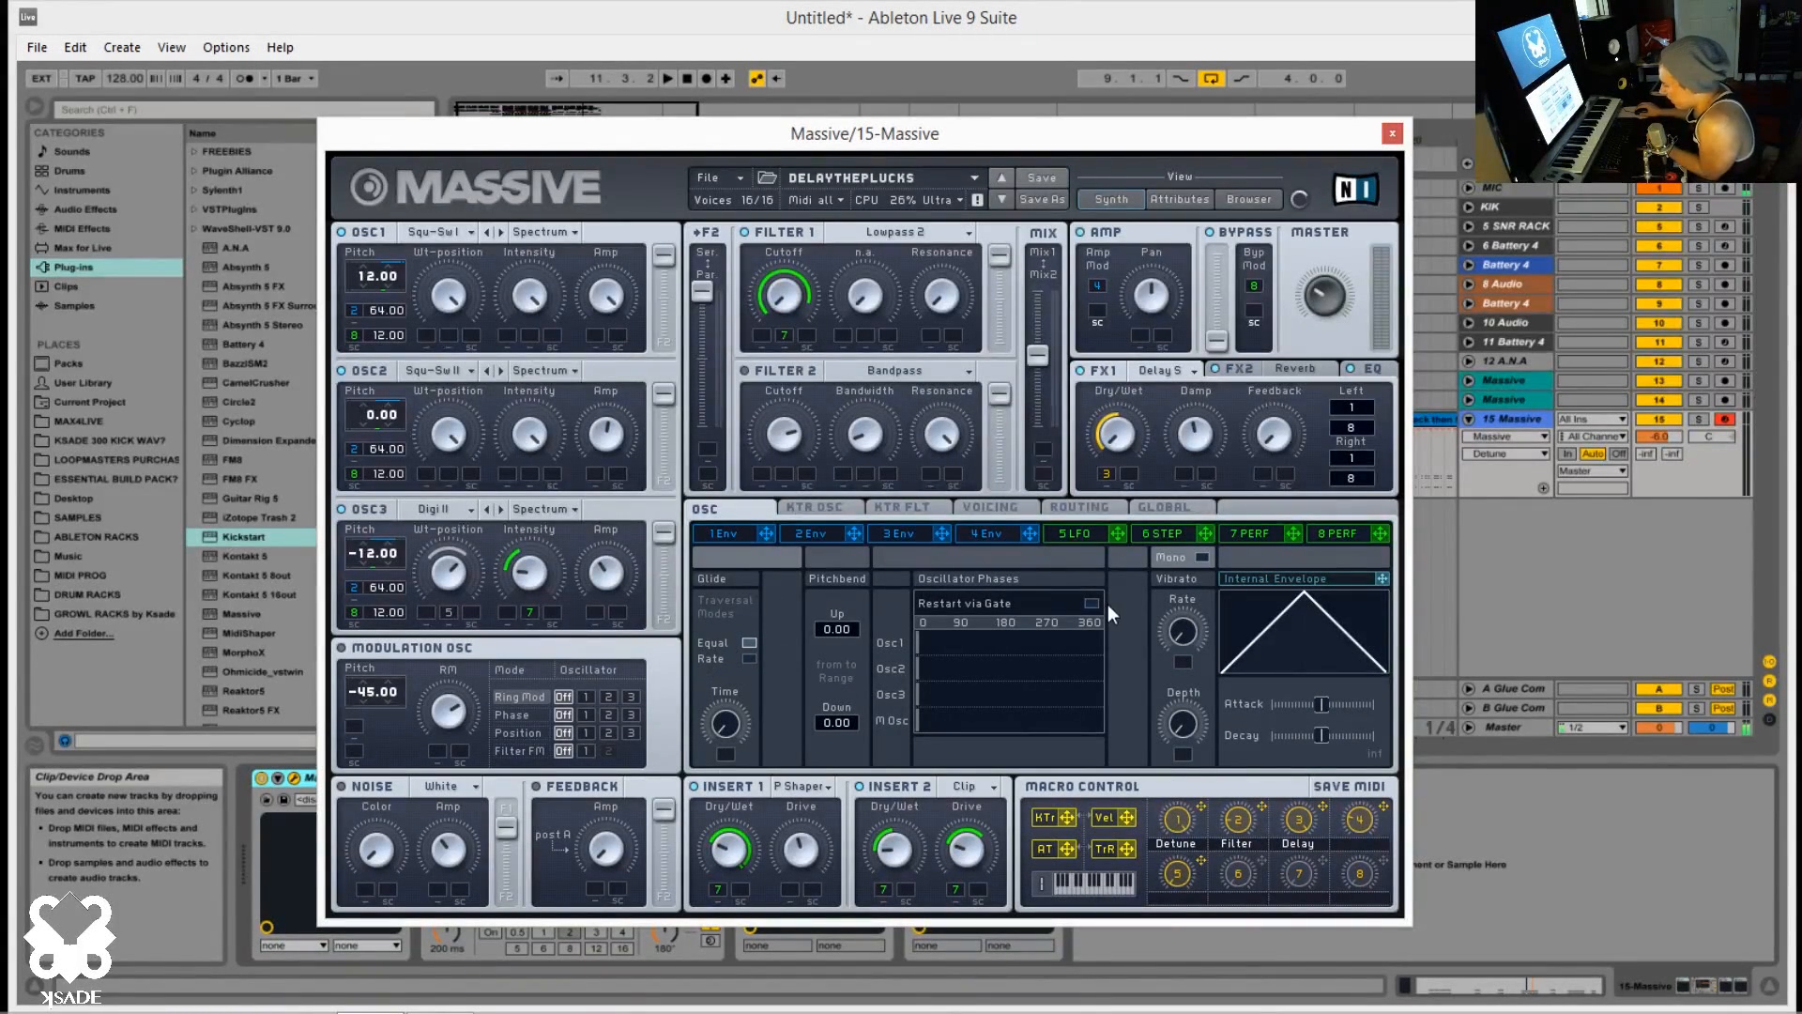
pyautogui.moveTo(736, 740); pyautogui.dragTo(755, 693)
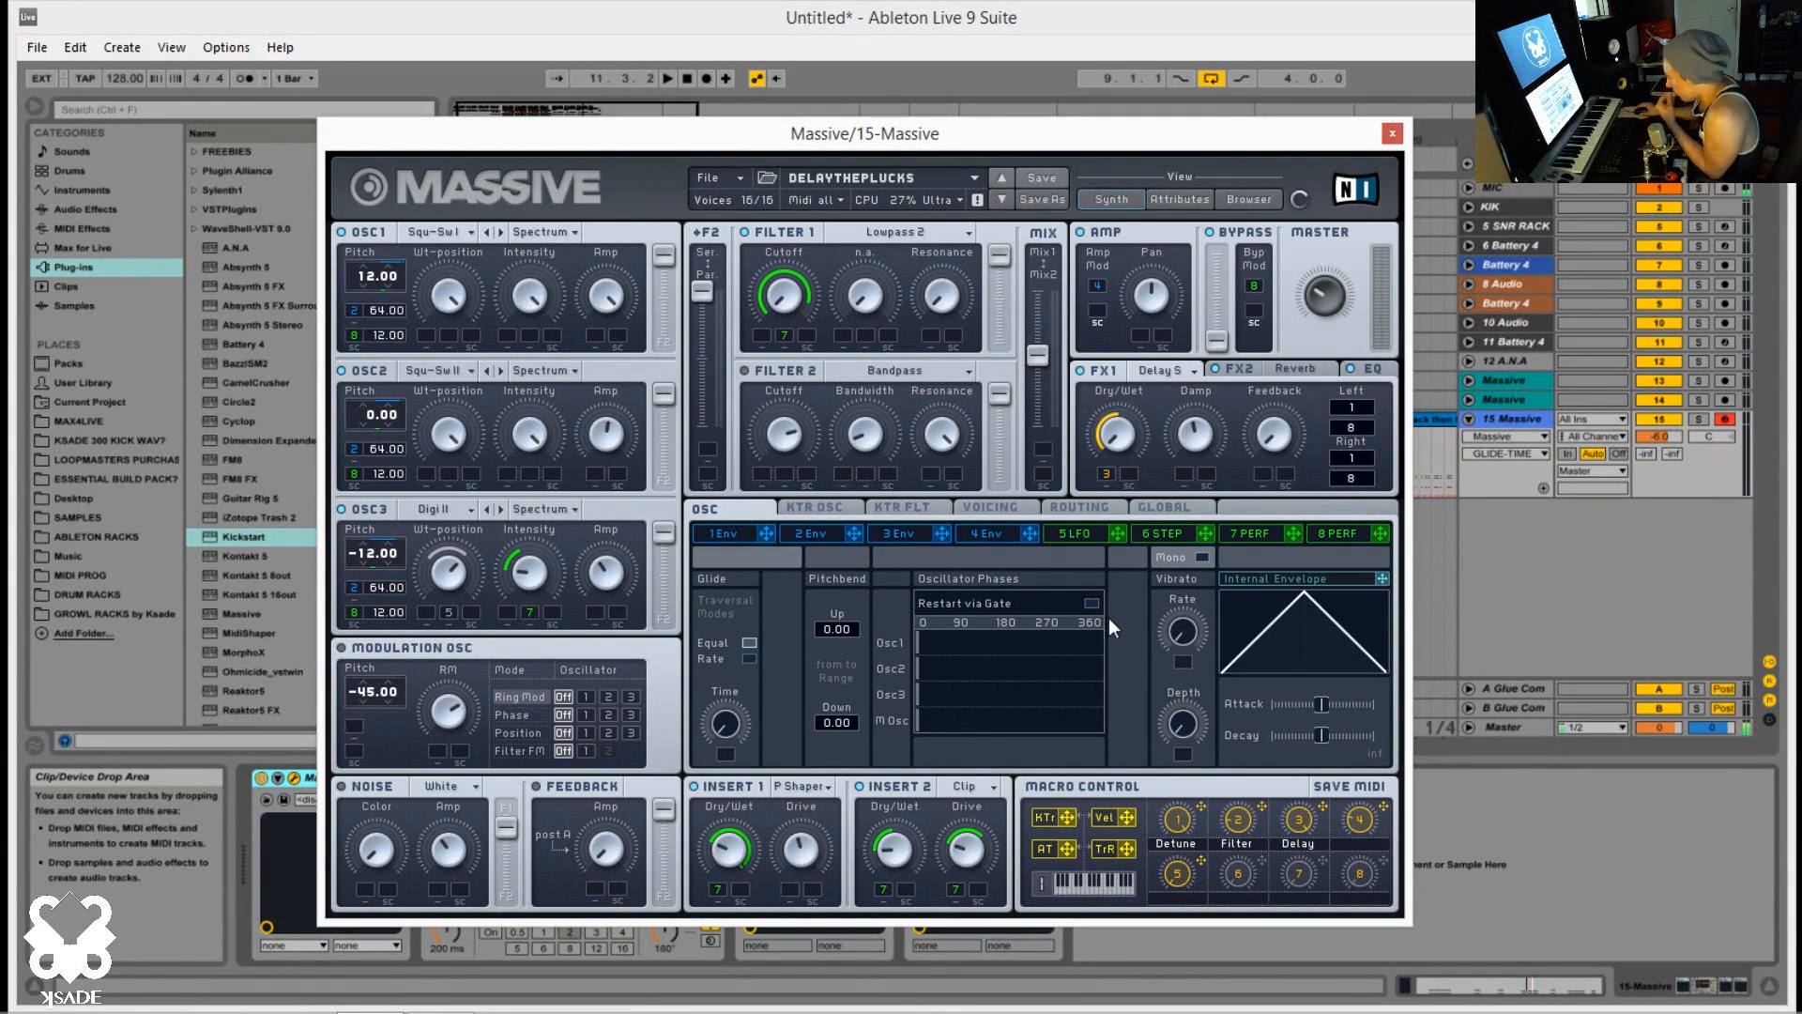
# Step: Review the filter types available for Filter 1
pyautogui.click(866, 234)
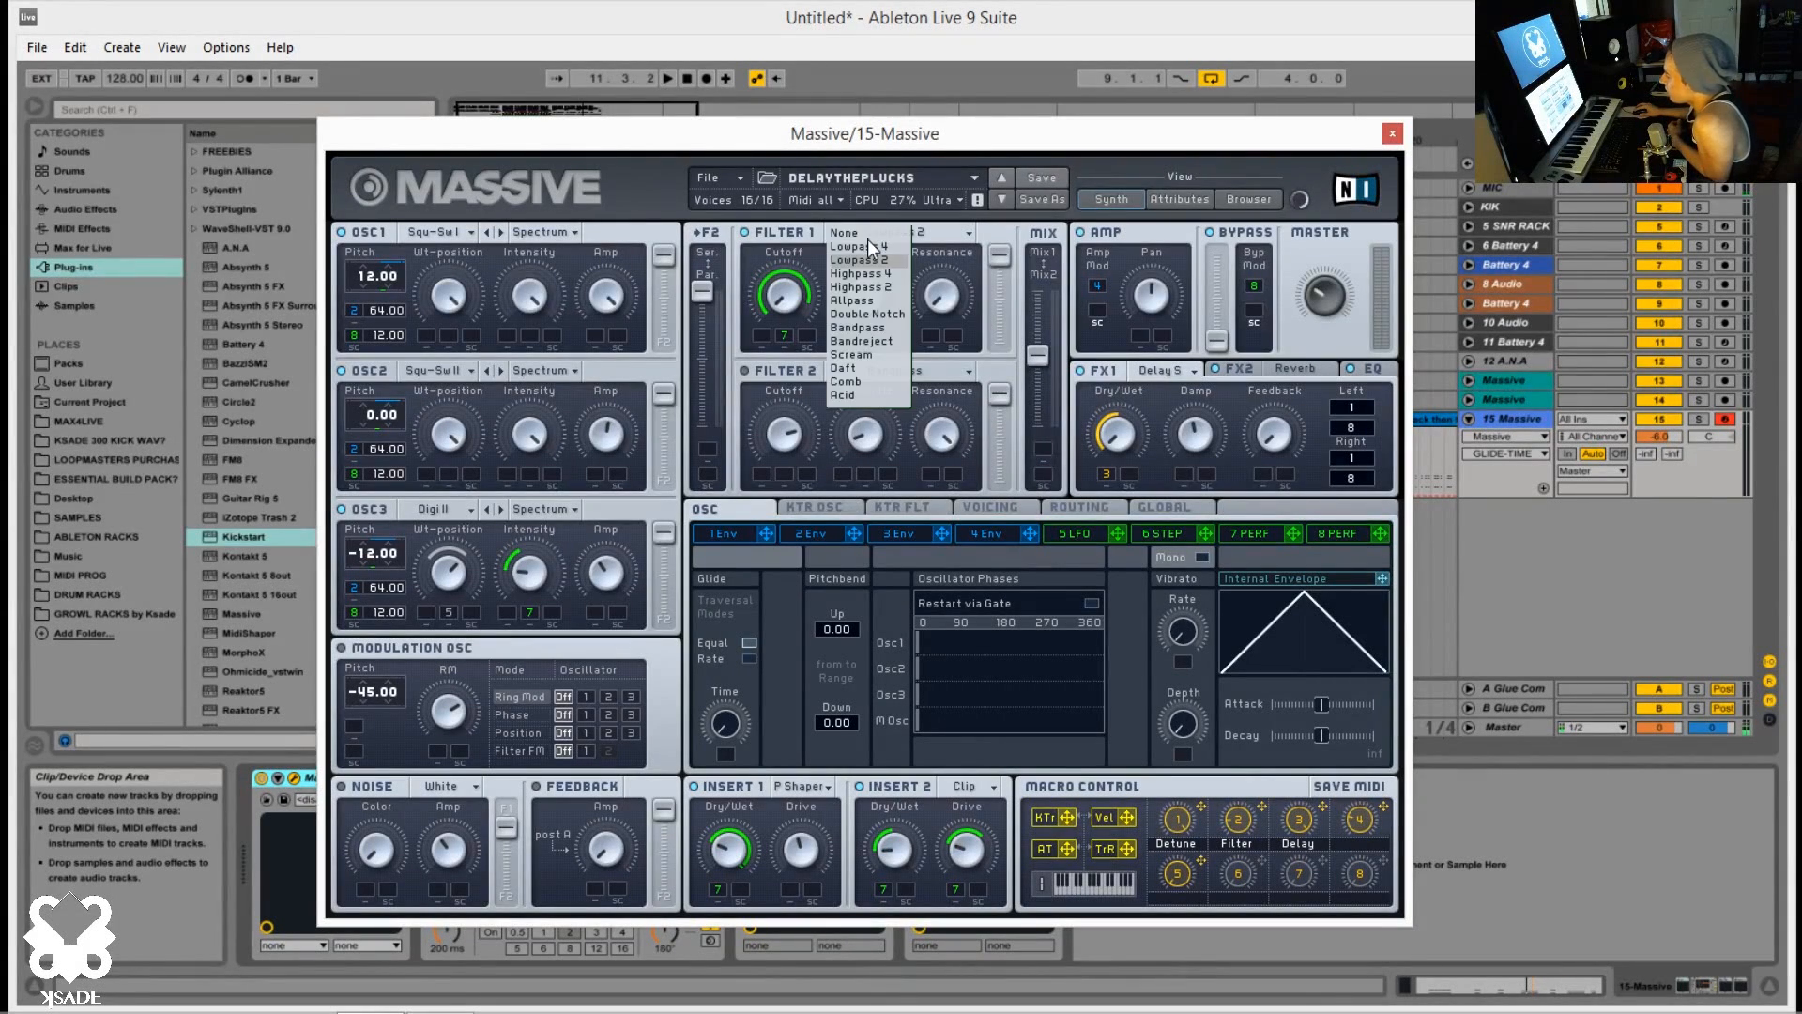
pyautogui.click(956, 239)
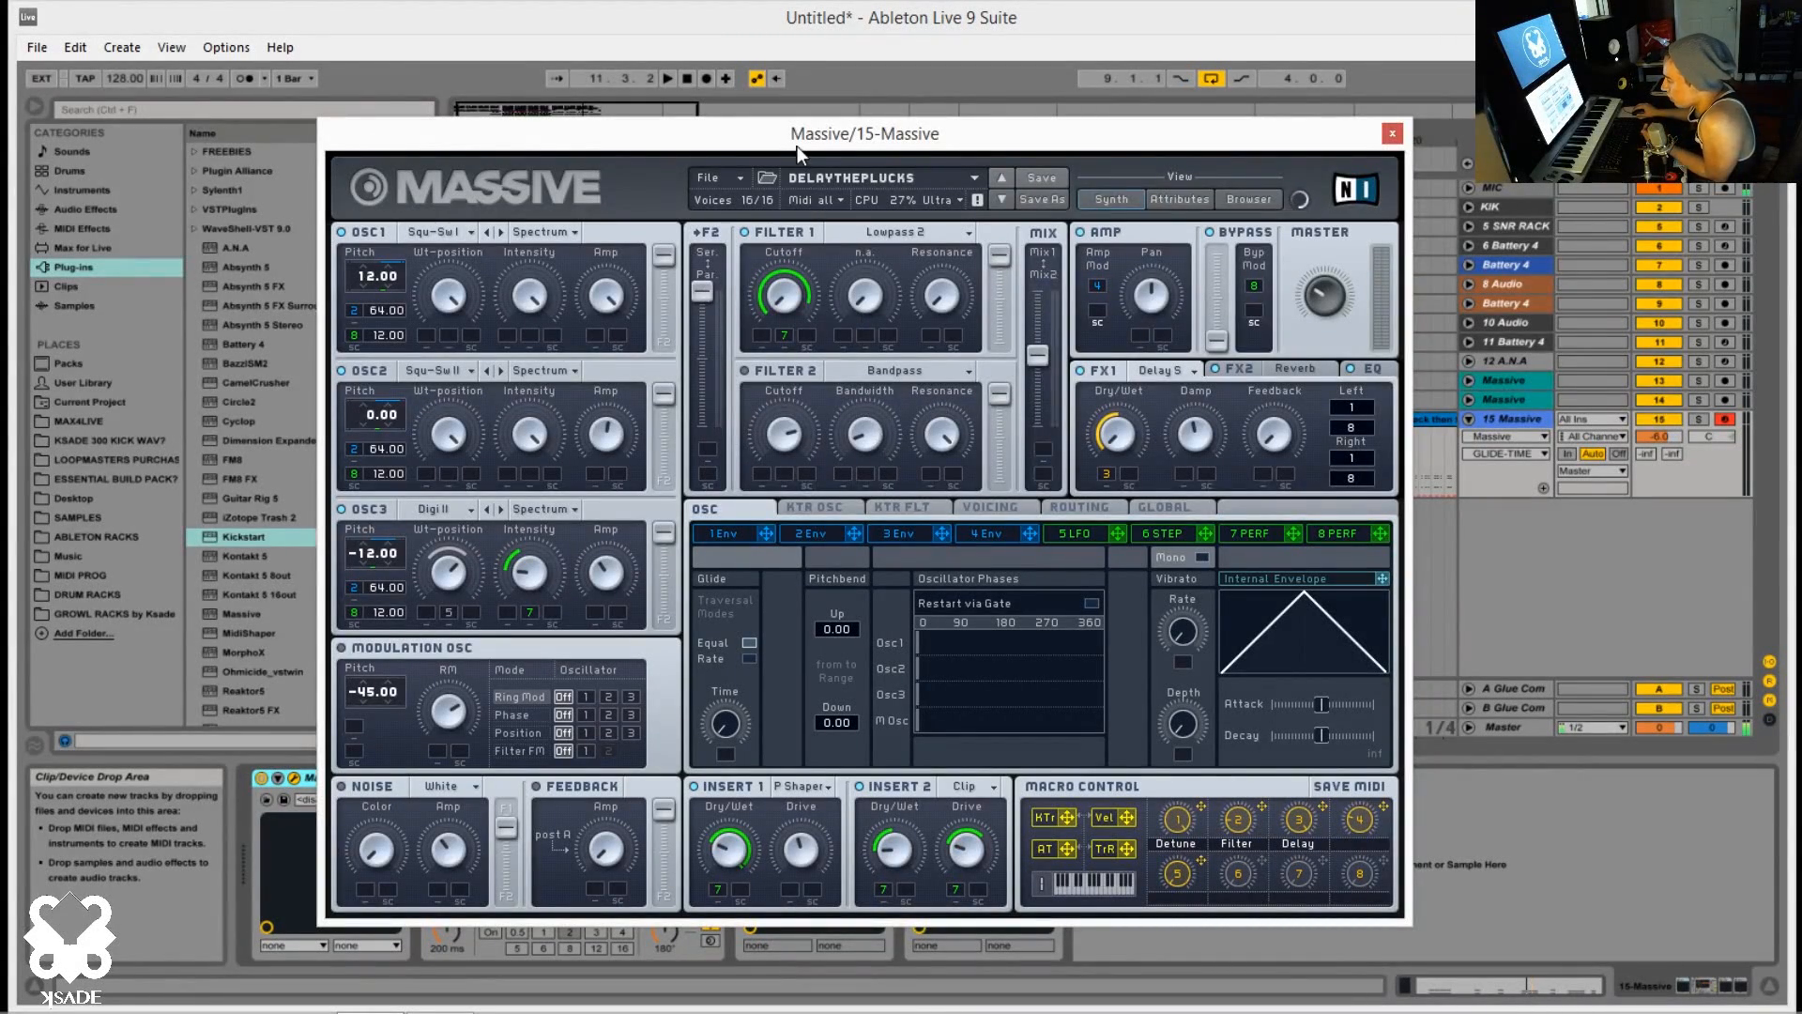
# Step: Play back the pluck to compare the sound of Massive's own filter with the WOW filter
pyautogui.moveTo(797, 144); pyautogui.dragTo(728, 161)
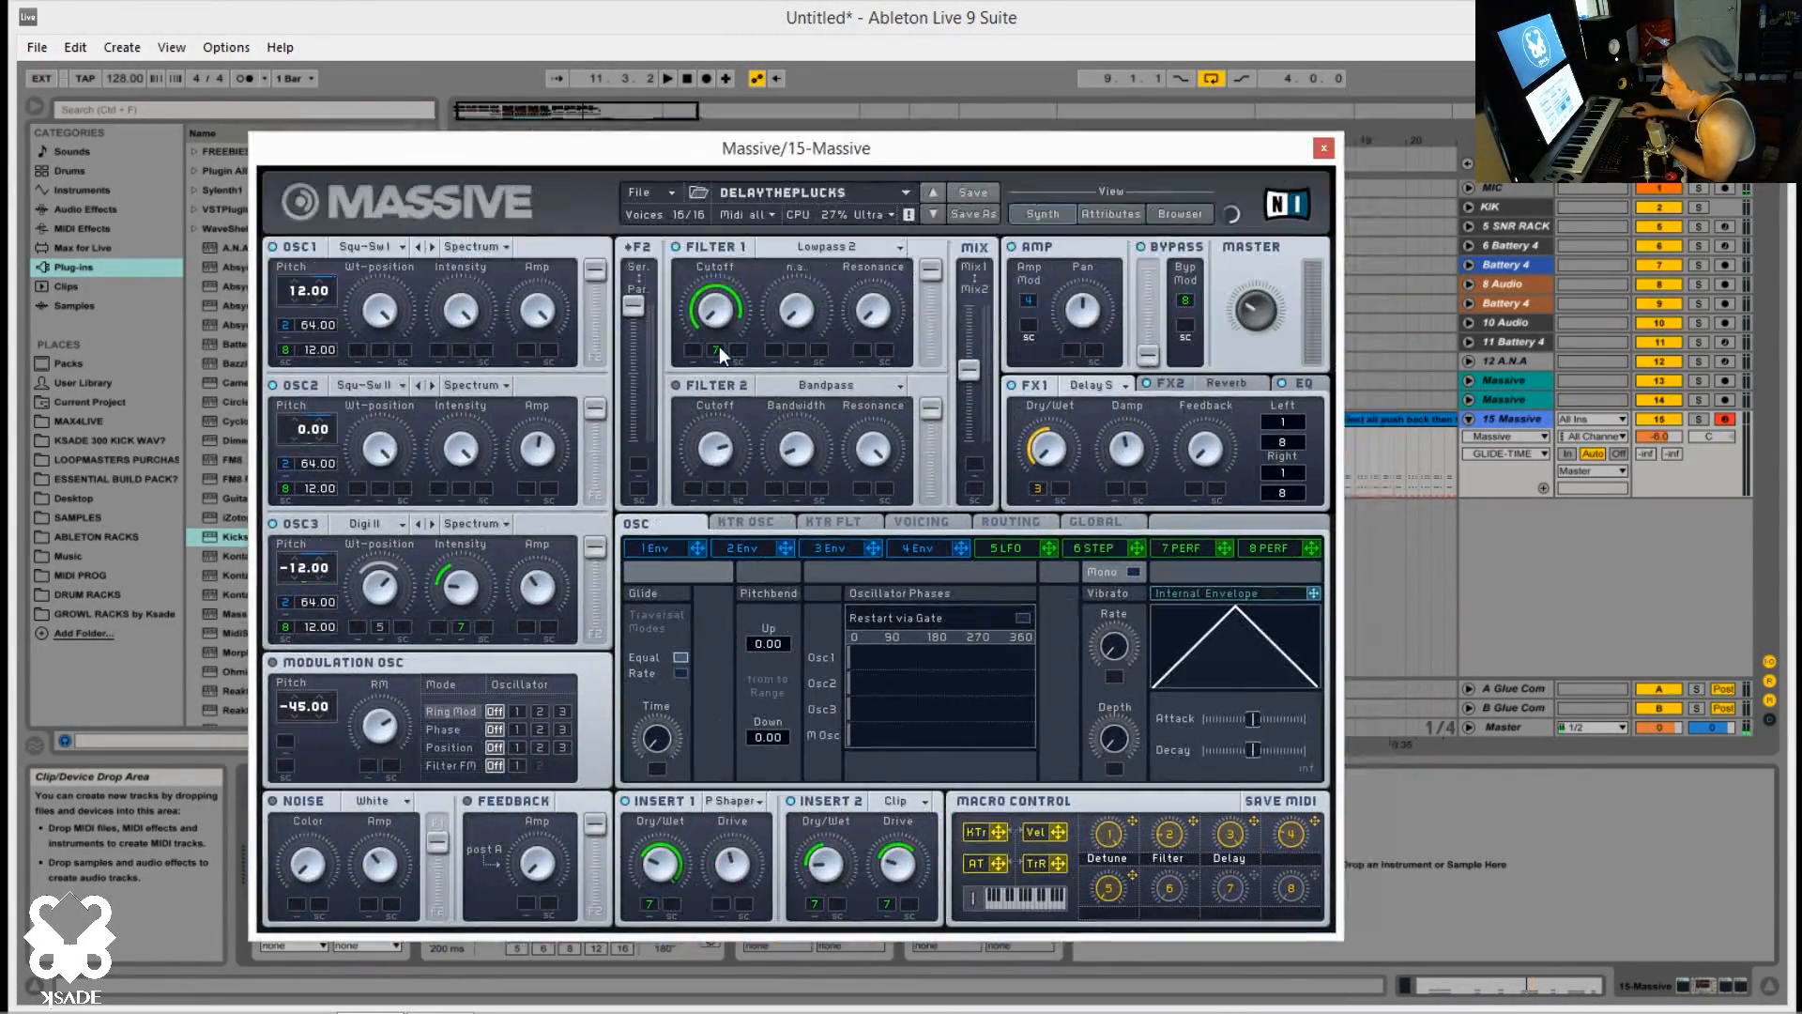
pyautogui.click(680, 386)
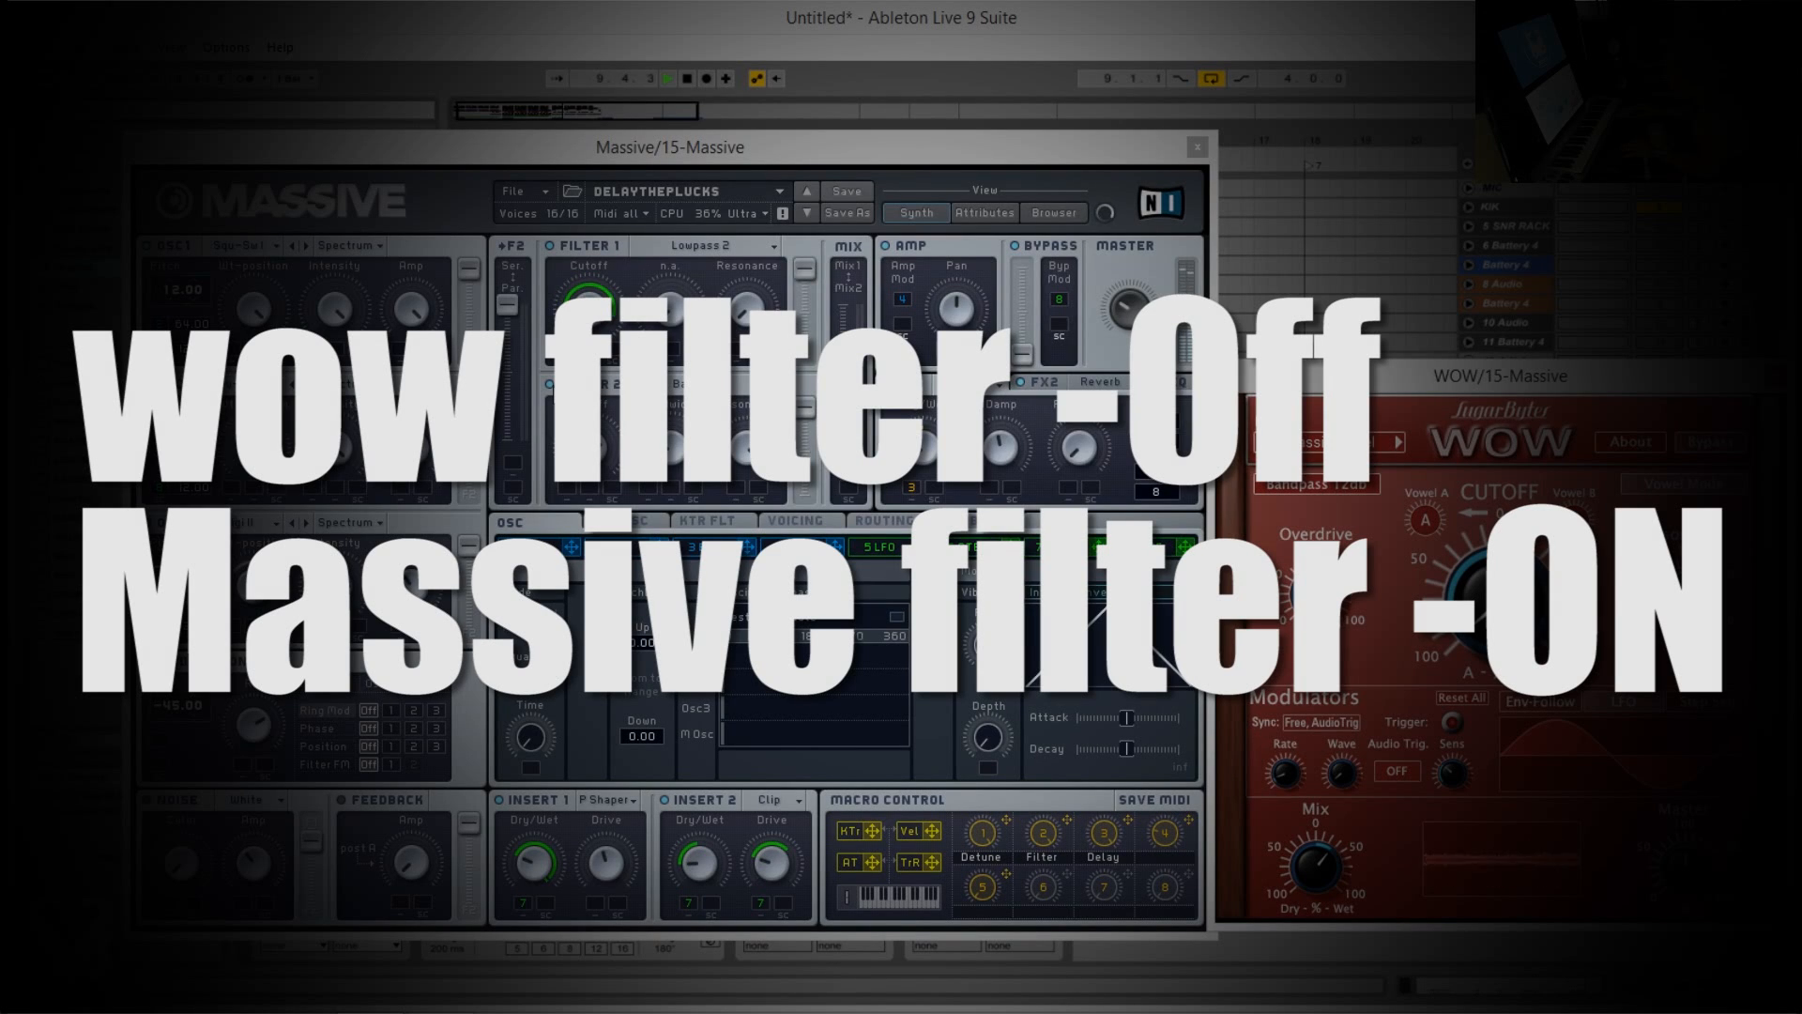
pyautogui.press('space')
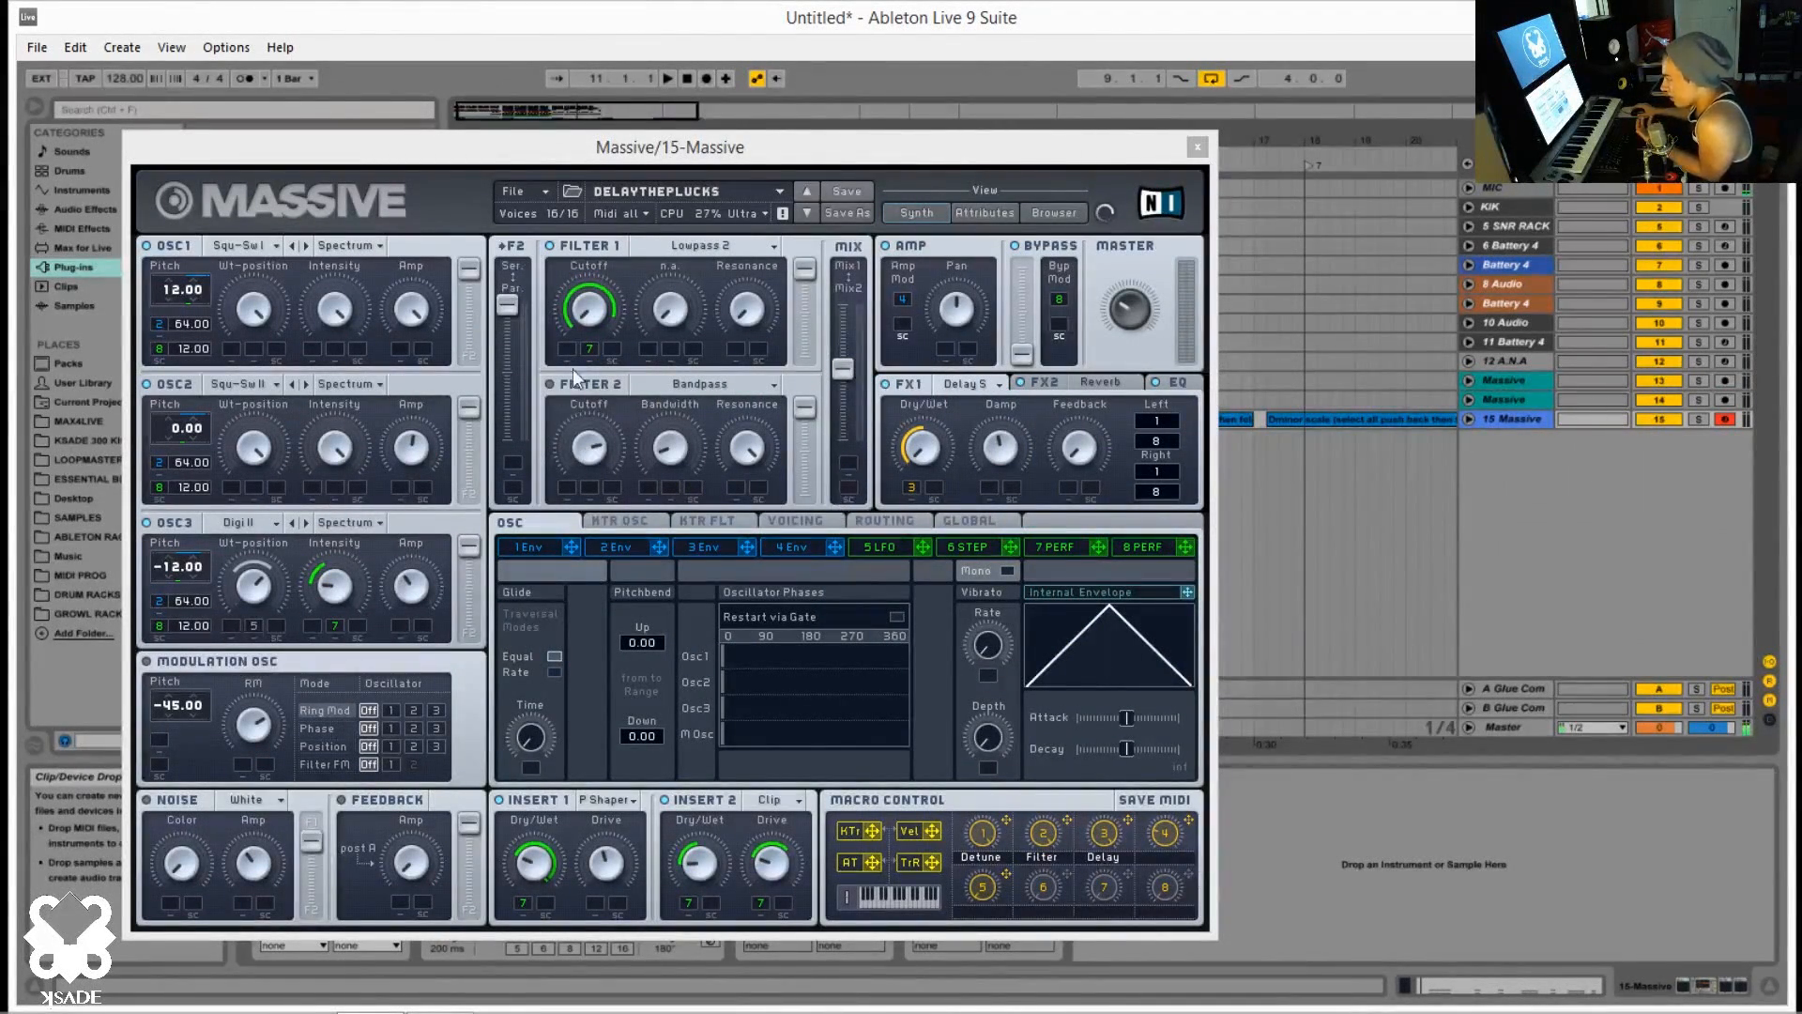
# Step: Review the effect types available for Insert 2 beside the Parabolic Shaper on Insert 1
pyautogui.moveTo(754, 159); pyautogui.dragTo(833, 140)
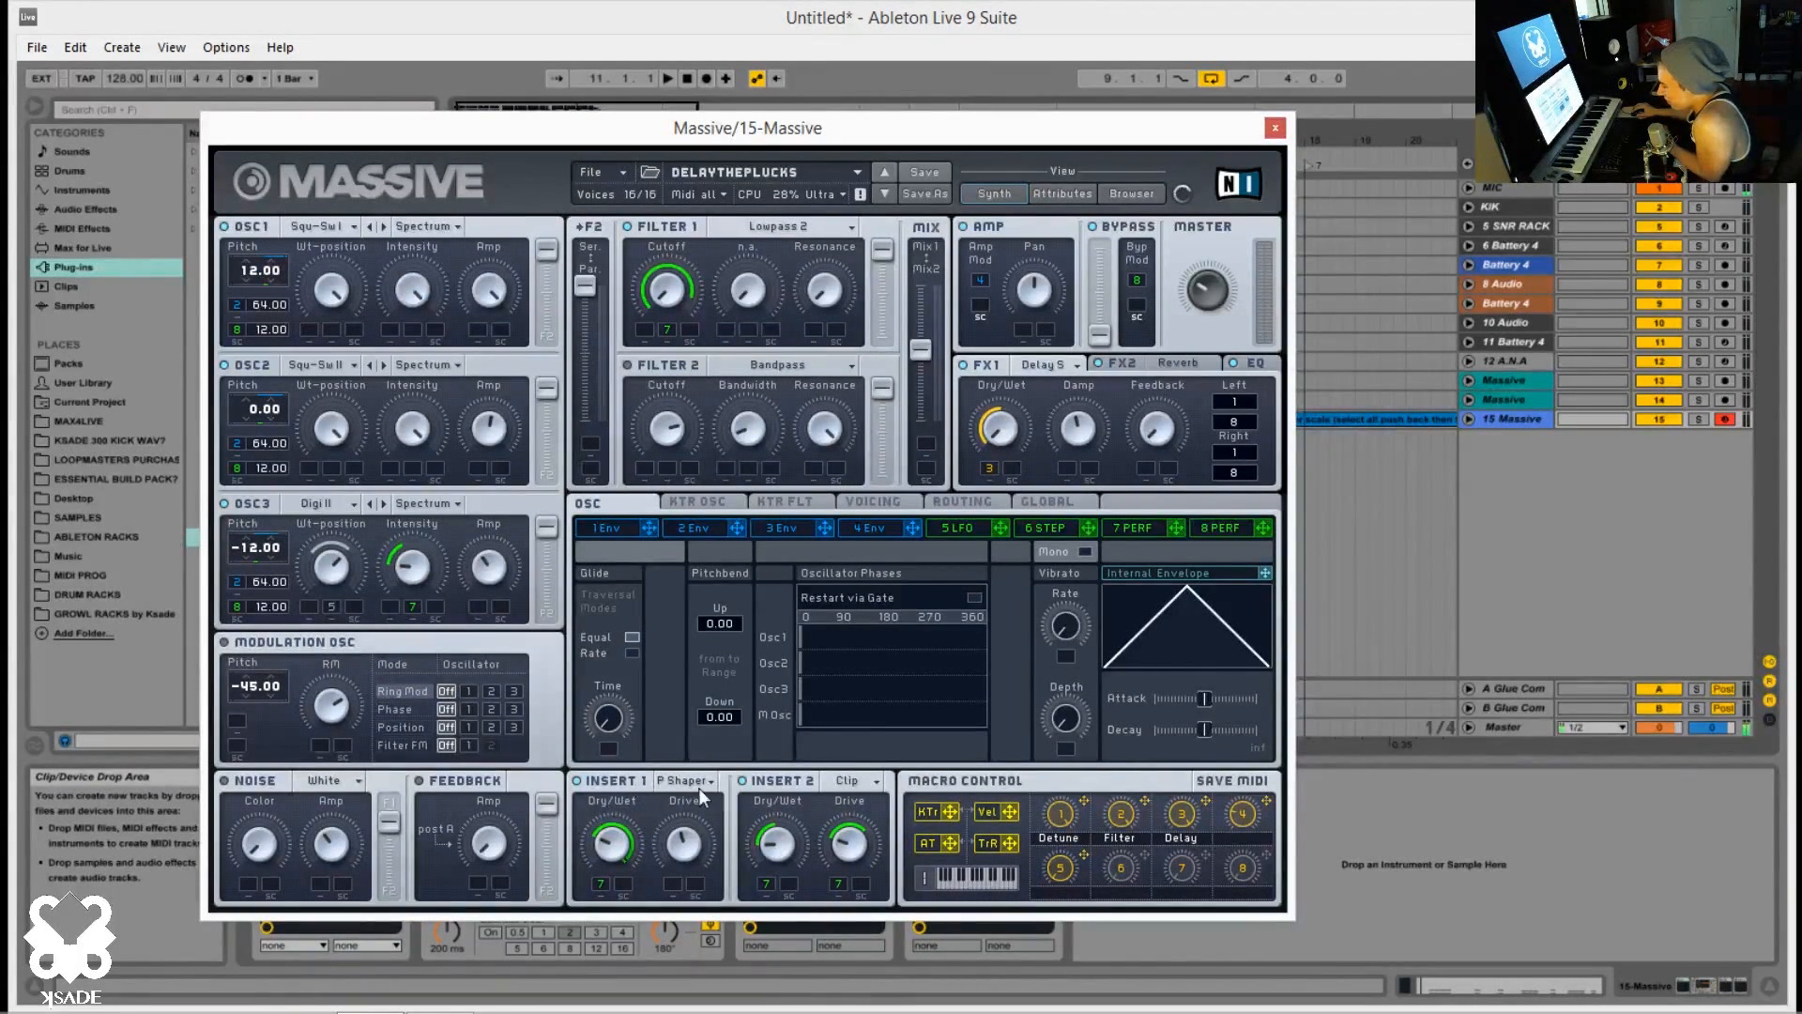
pyautogui.click(859, 780)
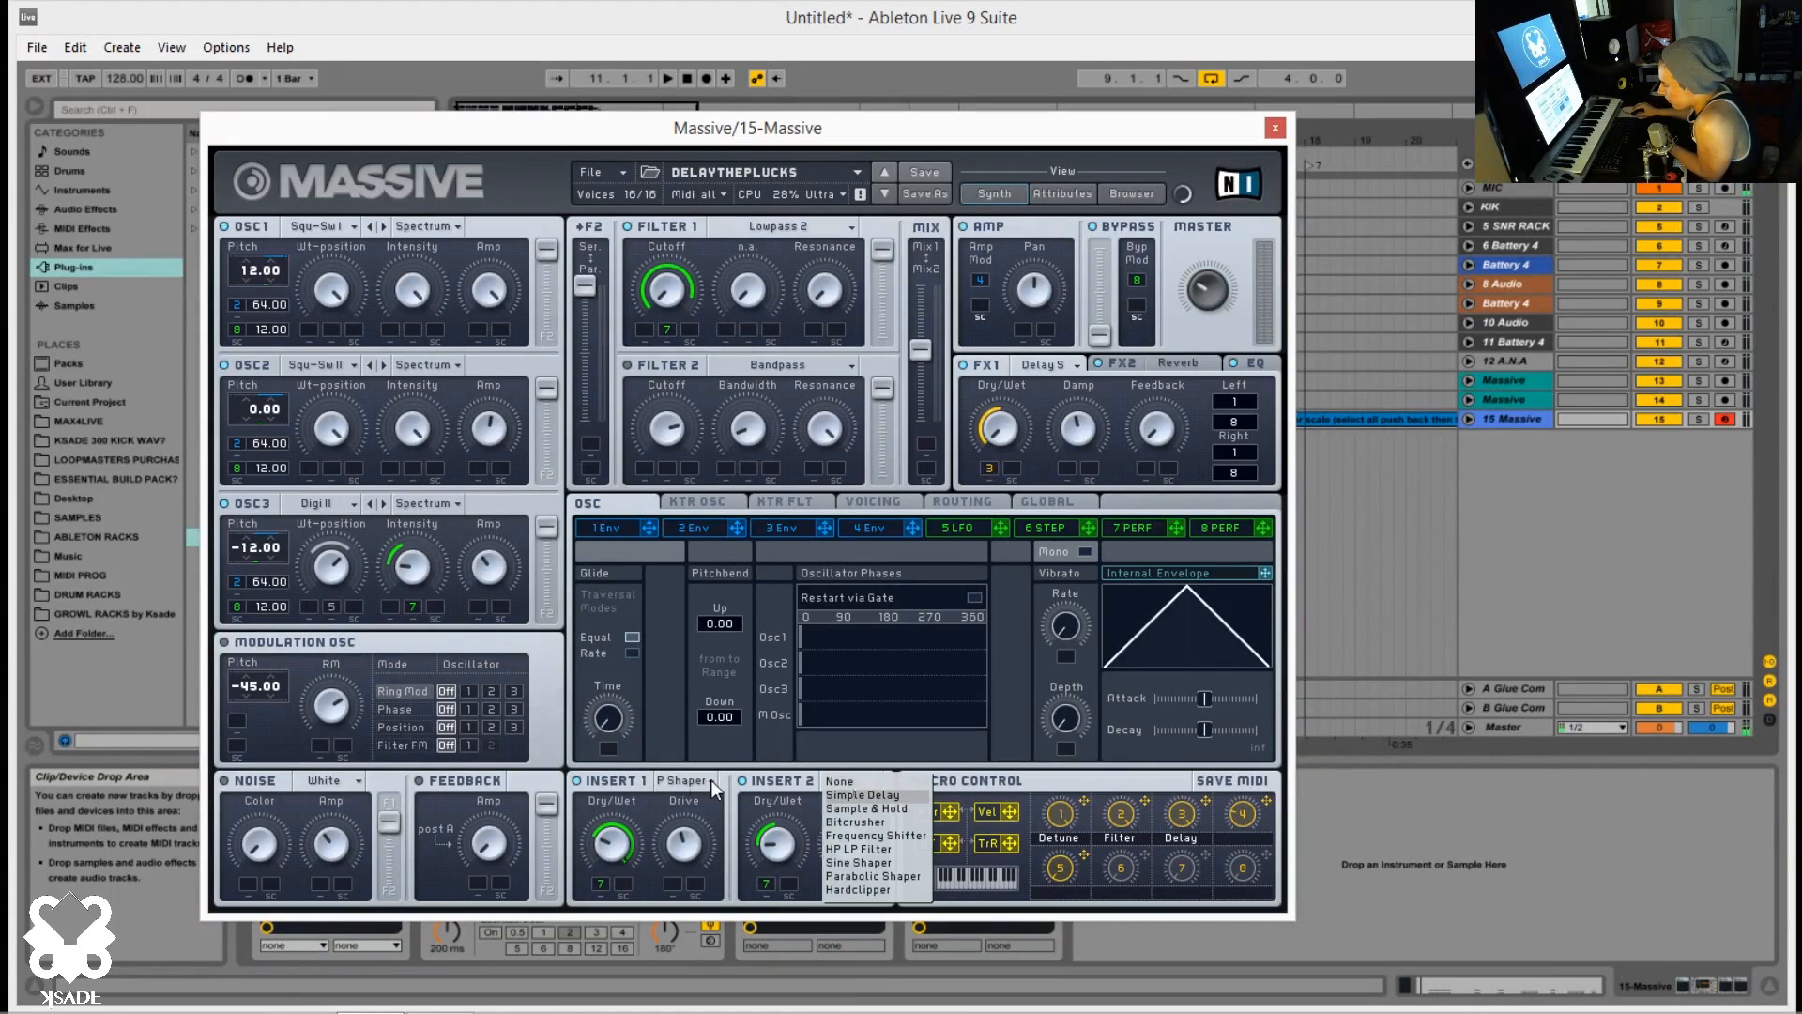
pyautogui.click(616, 798)
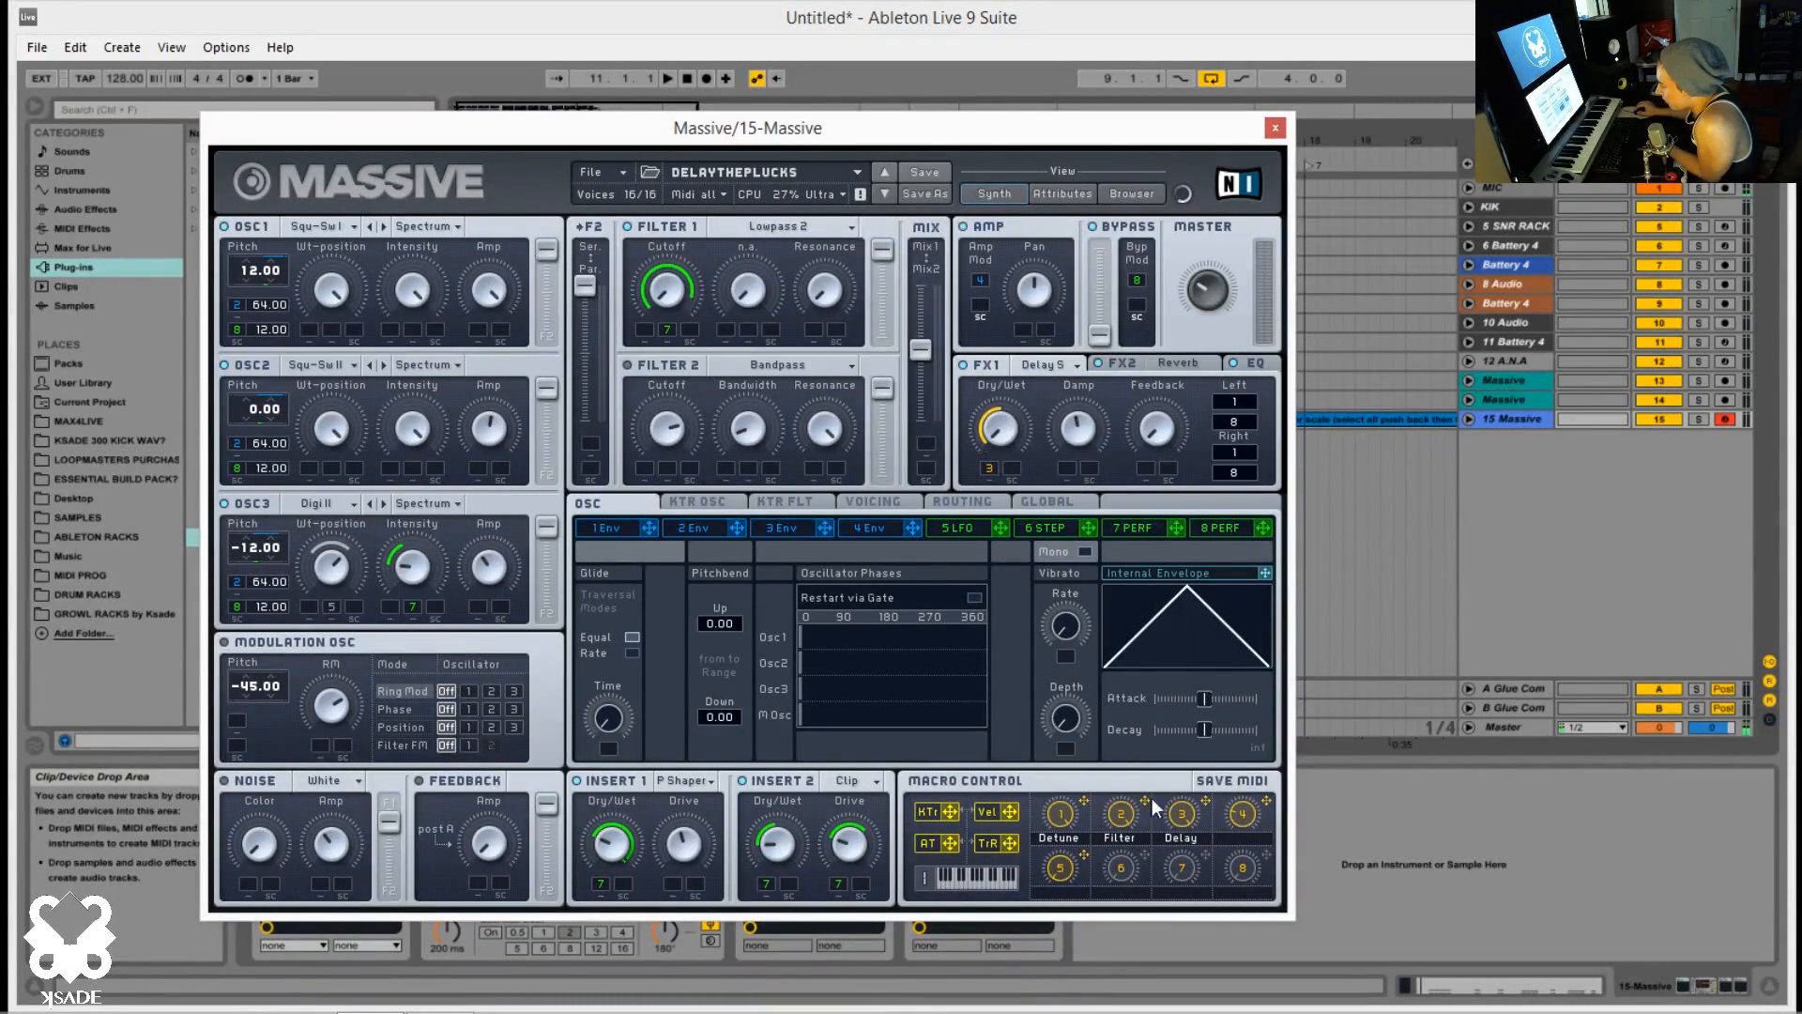
# Step: Review the FX1 delay, FX2 reverb and EQ settings of the patch
pyautogui.moveTo(1029, 341); pyautogui.dragTo(995, 584)
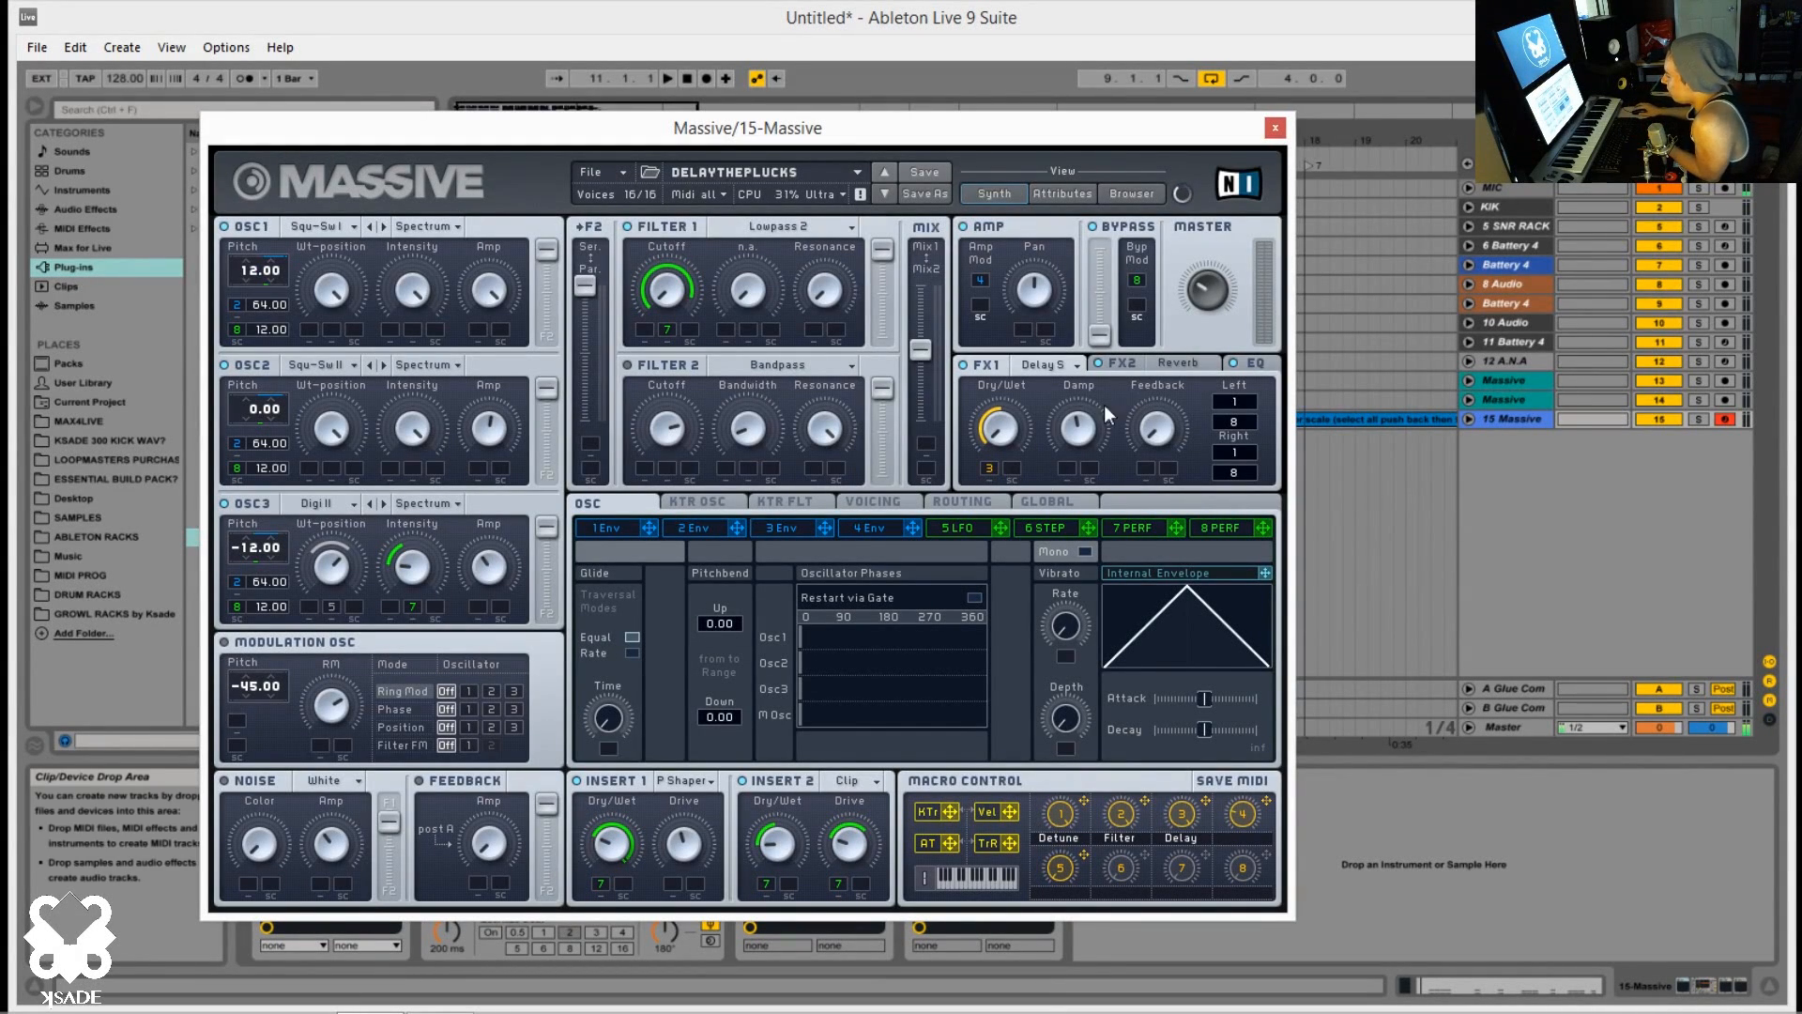
pyautogui.click(1177, 362)
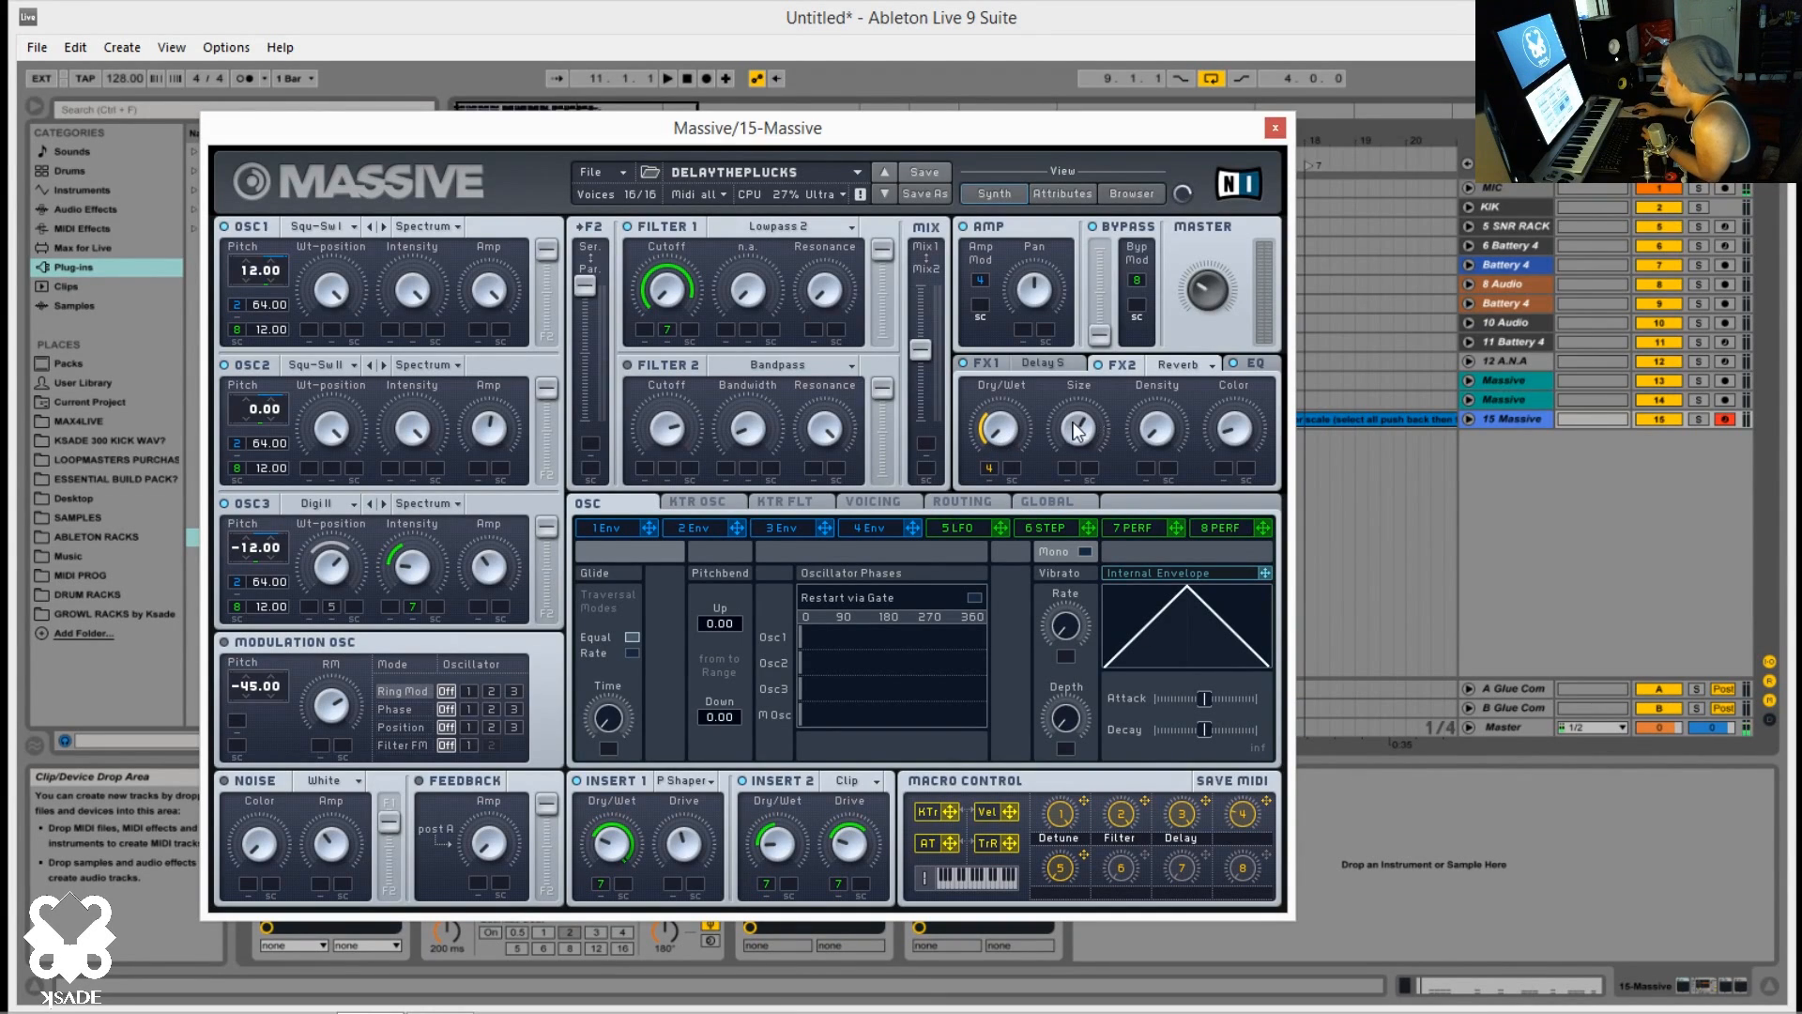
pyautogui.click(1254, 364)
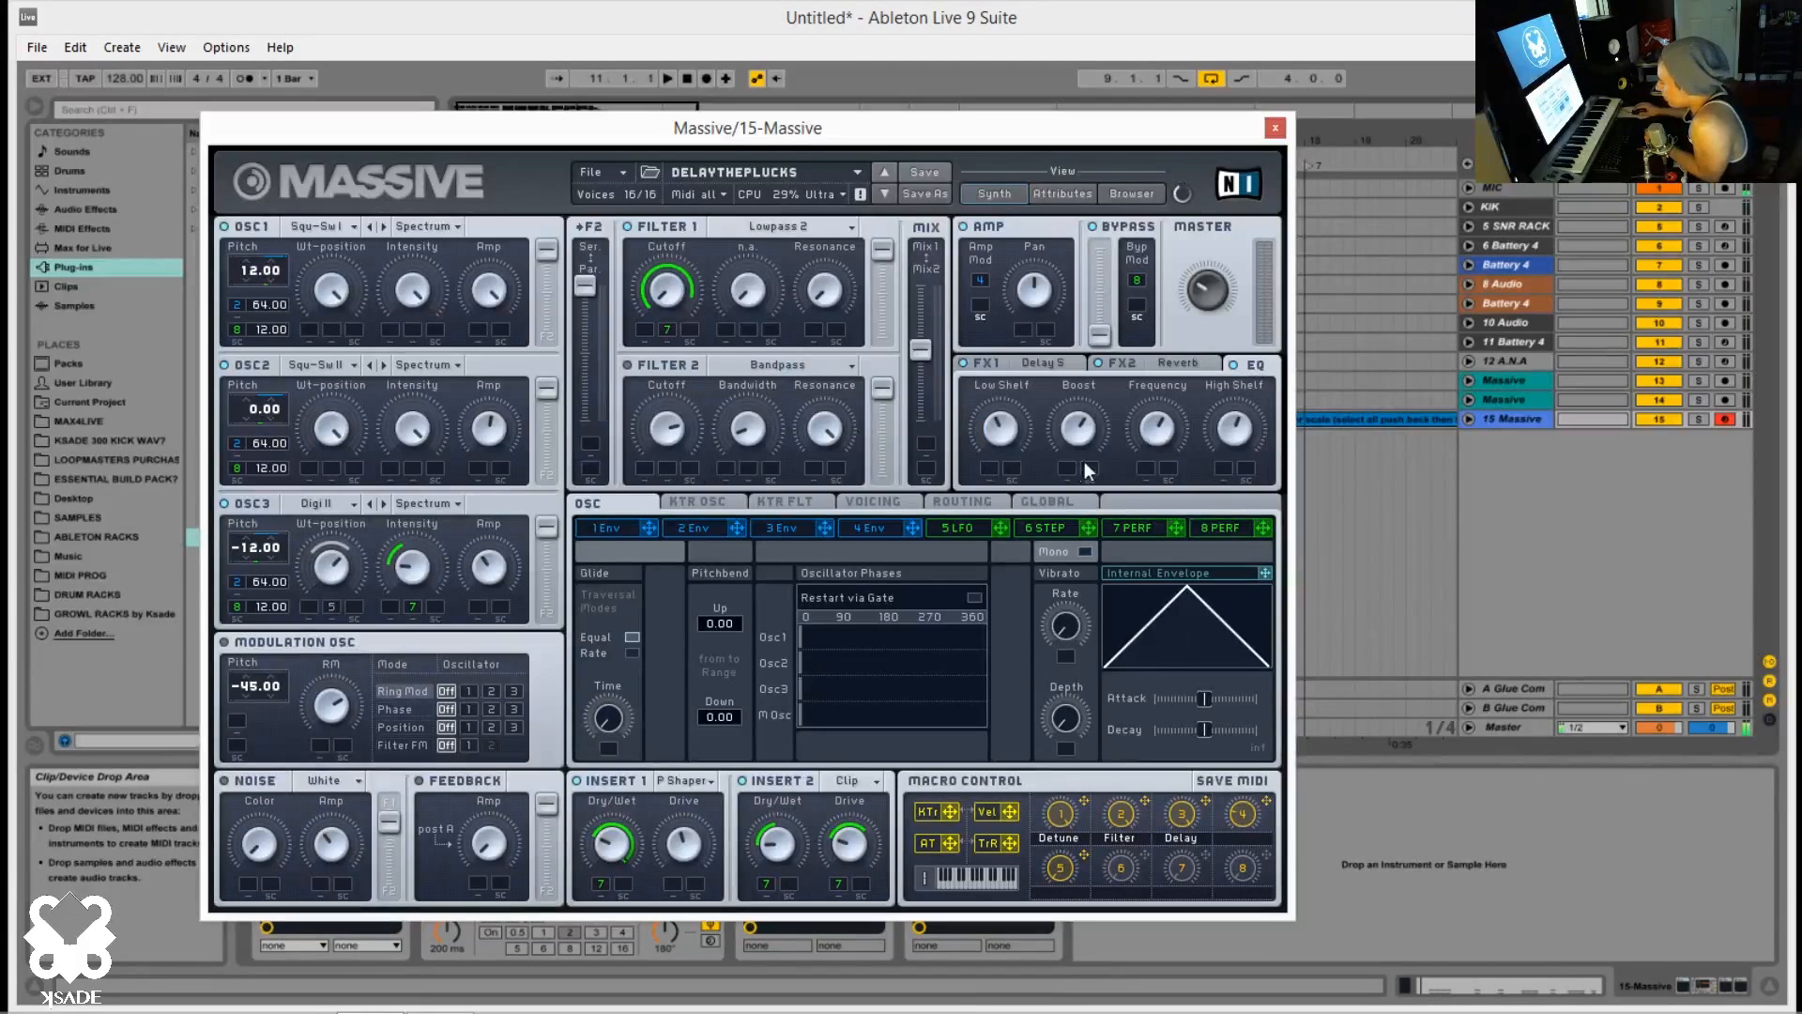